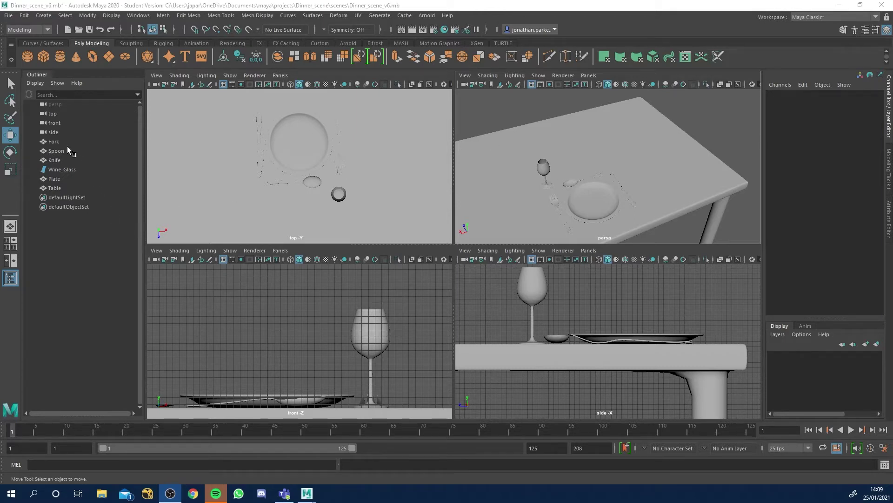
Hide the plate and unhide it again.
{"action": "left_click", "coordinate": [60, 179]}
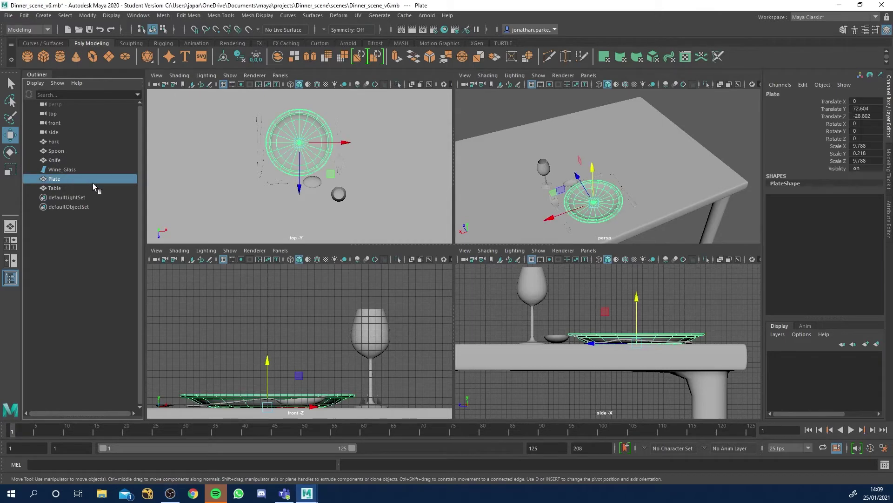
{"action": "key", "text": "ctrl+h"}
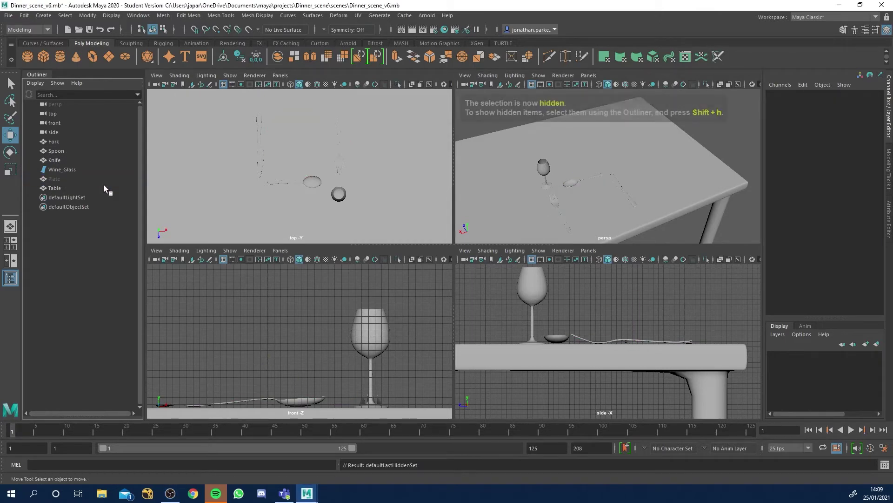
{"action": "left_click", "coordinate": [59, 185]}
{"action": "left_click", "coordinate": [65, 179]}
{"action": "key", "text": "shift+h"}
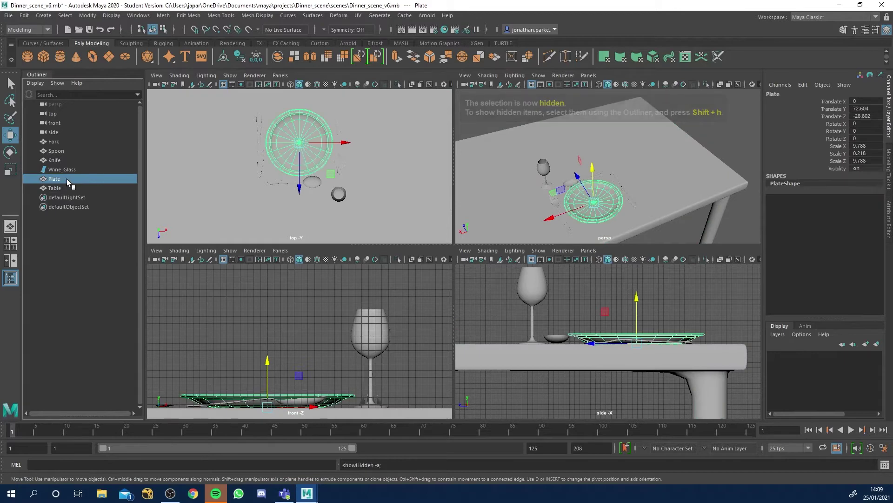
Move the plate towards the table's centre, to about Translate Y 74.12 and Translate Z -1.93.
{"action": "scroll", "coordinate": [572, 346], "scroll_direction": "down", "scroll_amount": 3}
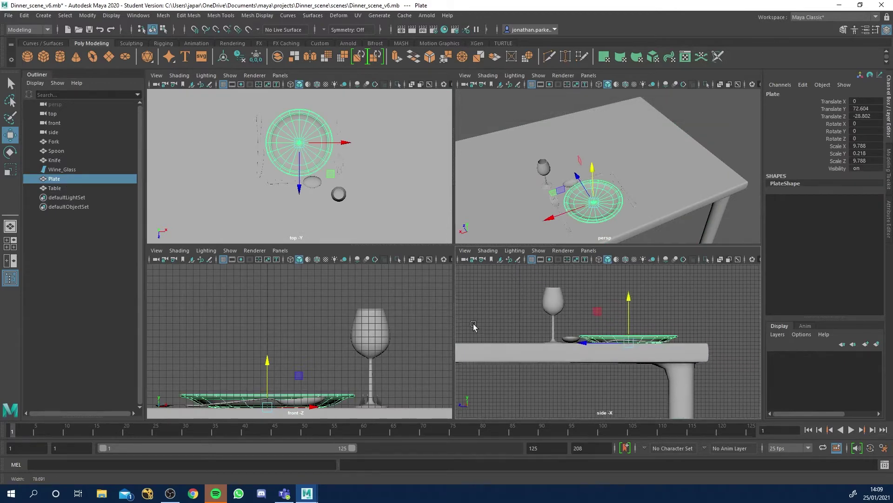
{"action": "scroll", "coordinate": [298, 354], "scroll_direction": "down", "scroll_amount": 3}
{"action": "middle_click_drag", "start_coordinate": [303, 409], "coordinate": [298, 381], "text": "alt"}
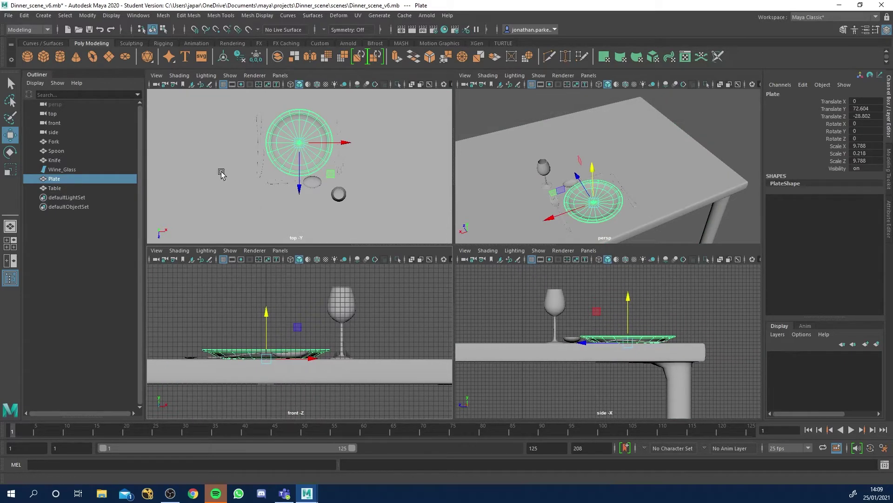
{"action": "scroll", "coordinate": [351, 201], "scroll_direction": "down", "scroll_amount": 2}
{"action": "left_click_drag", "start_coordinate": [635, 209], "coordinate": [598, 220], "text": "alt"}
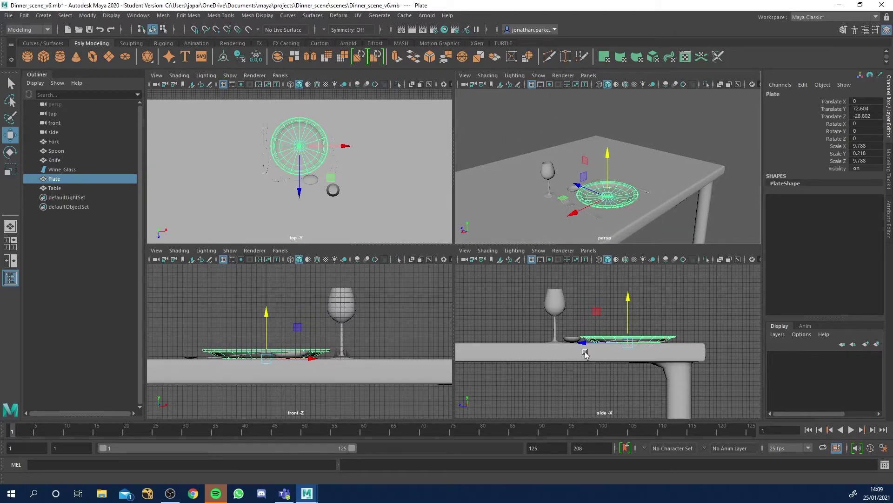
{"action": "scroll", "coordinate": [581, 354], "scroll_direction": "down", "scroll_amount": 3}
{"action": "middle_click_drag", "start_coordinate": [551, 327], "coordinate": [644, 307], "text": "alt"}
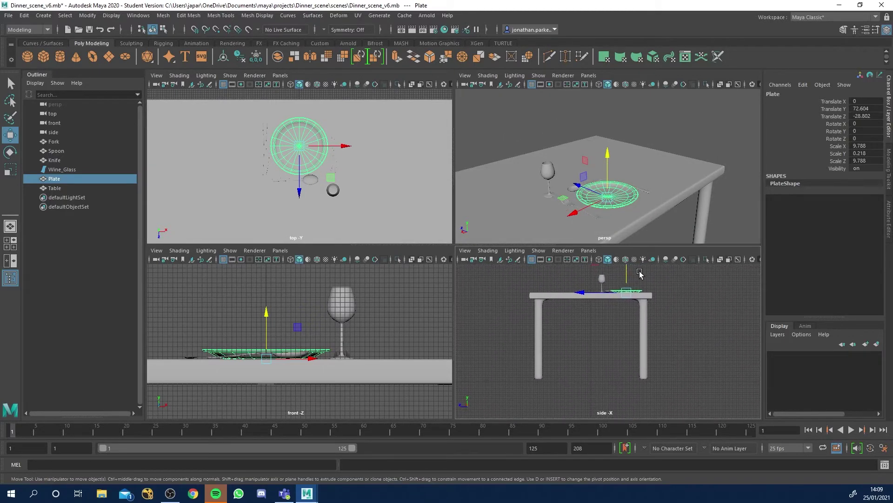
{"action": "left_click_drag", "start_coordinate": [616, 274], "coordinate": [581, 378]}
{"action": "left_click_drag", "start_coordinate": [591, 338], "coordinate": [580, 254]}
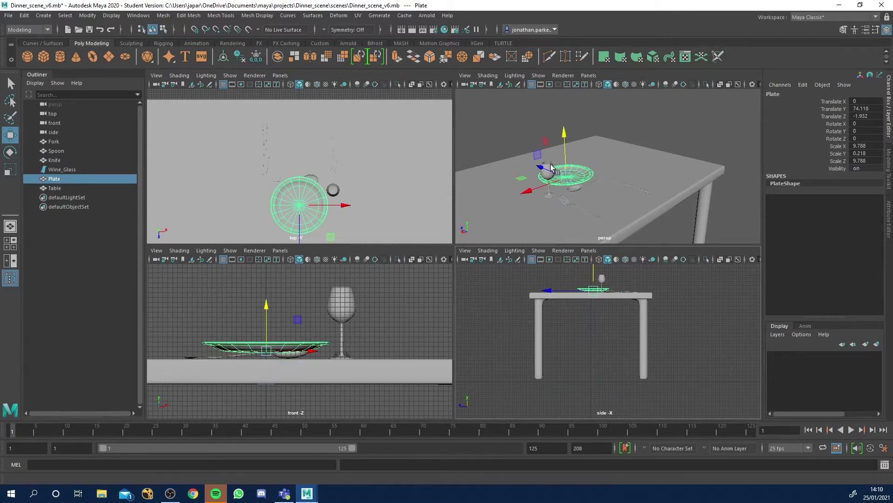
Move the plate between the cutlery and lower it onto the table, at about Translate Y 72.77 and Translate Z -29.03.
{"action": "left_click_drag", "start_coordinate": [539, 169], "coordinate": [576, 189]}
{"action": "scroll", "coordinate": [605, 326], "scroll_direction": "up", "scroll_amount": 10}
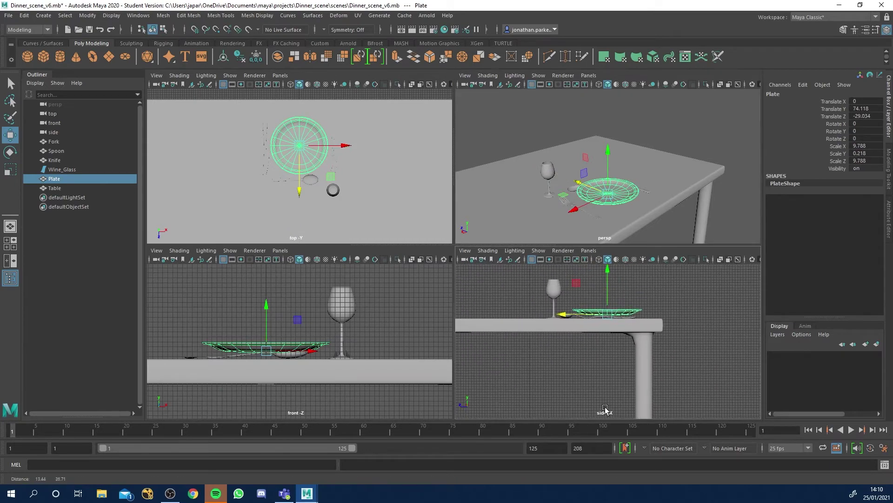
{"action": "left_click_drag", "start_coordinate": [594, 269], "coordinate": [593, 279]}
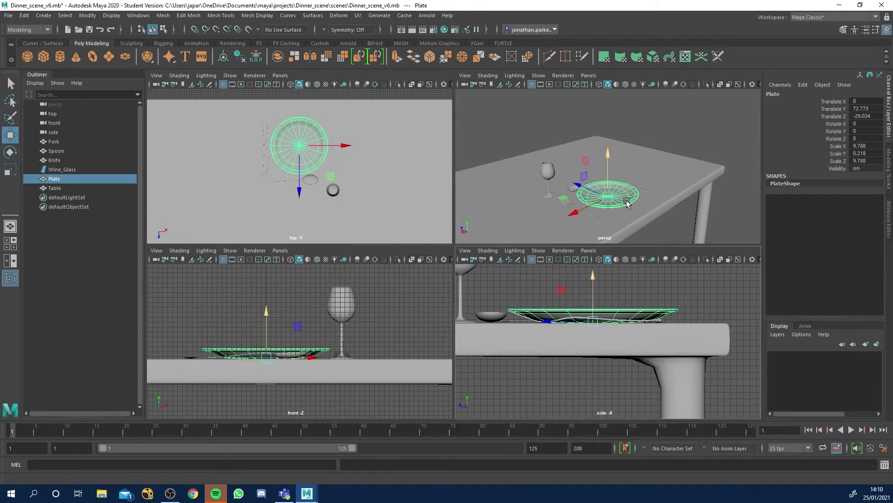
Select the wine glass in the perspective view of the place setting.
{"action": "left_click_drag", "start_coordinate": [735, 193], "coordinate": [581, 211], "text": "alt"}
{"action": "left_click", "coordinate": [548, 173]}
{"action": "right_click_drag", "start_coordinate": [601, 187], "coordinate": [600, 210], "text": "alt"}
{"action": "left_click_drag", "start_coordinate": [600, 211], "coordinate": [596, 183], "text": "alt"}
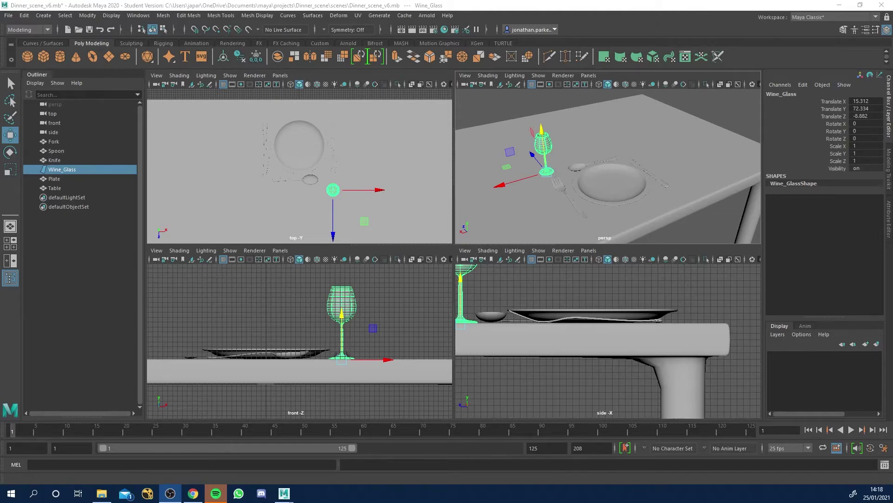
Switch to File Explorer and add the lythwood_room_2k HDR file to the Dinner_scene project's sourceimages folder.
{"action": "left_click", "coordinate": [102, 493]}
{"action": "left_click_drag", "start_coordinate": [742, 84], "coordinate": [458, 69]}
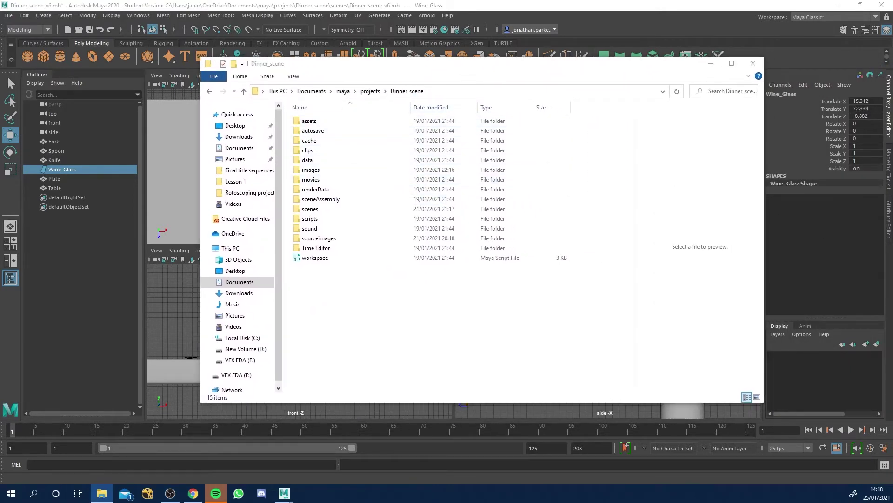
{"action": "double_click", "coordinate": [342, 241]}
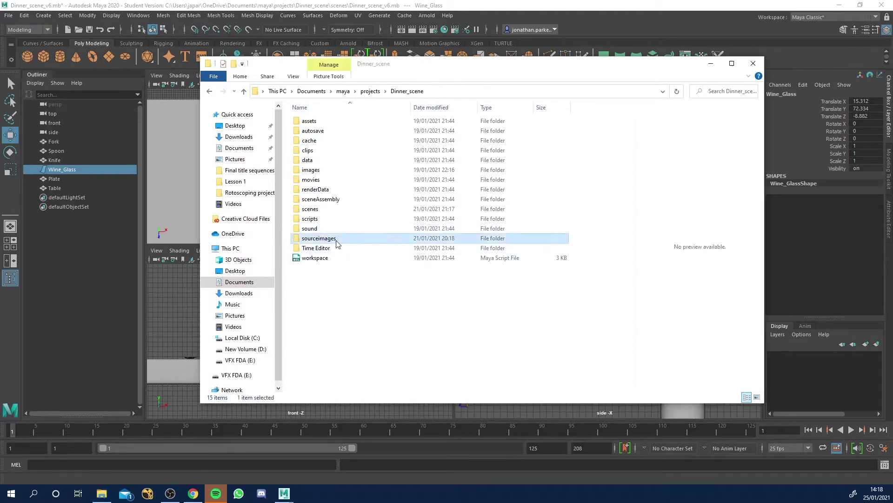
{"action": "left_click_drag", "start_coordinate": [888, 279], "coordinate": [410, 220]}
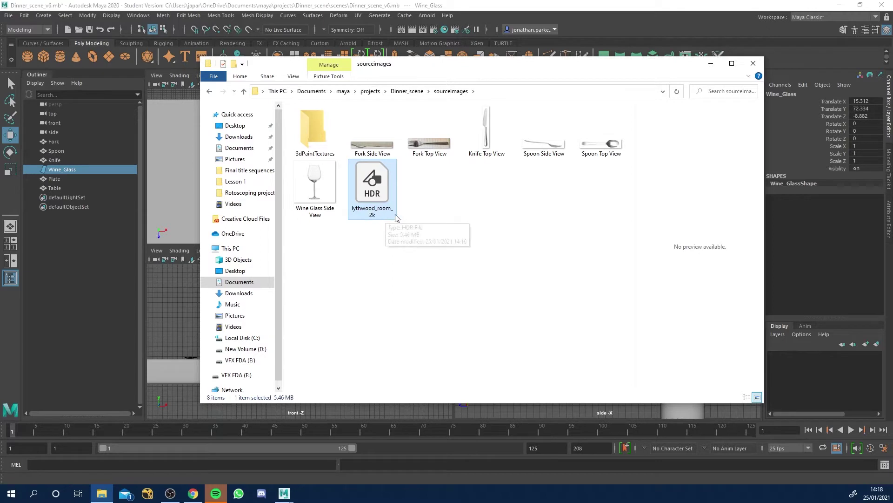
{"action": "left_click", "coordinate": [711, 65]}
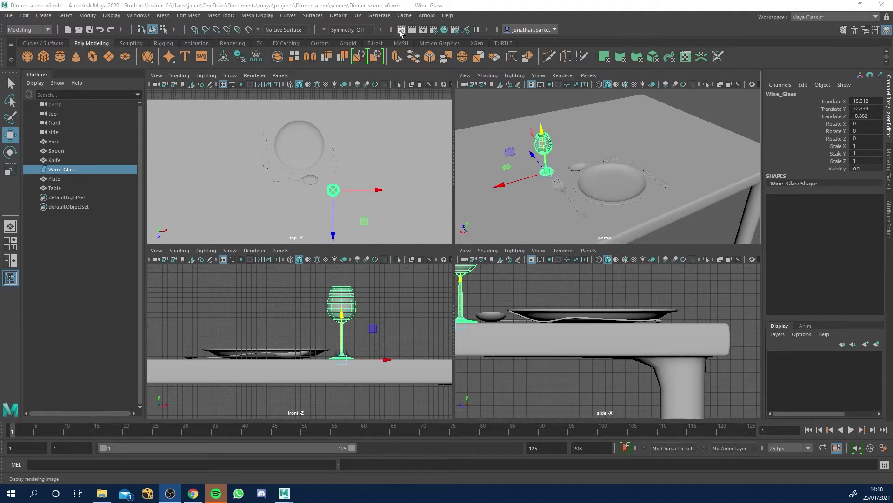
Open the Render View with Arnold Renderer and render the current view.
{"action": "left_click", "coordinate": [400, 30]}
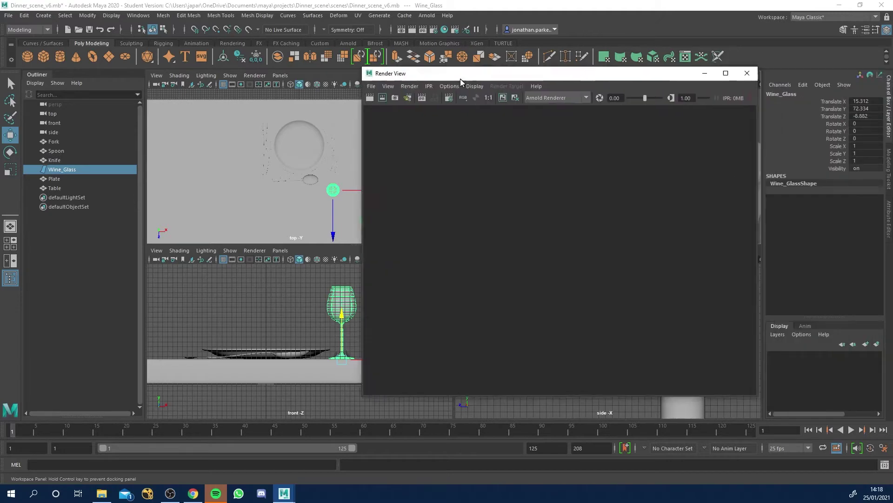
{"action": "left_click_drag", "start_coordinate": [460, 78], "coordinate": [240, 72]}
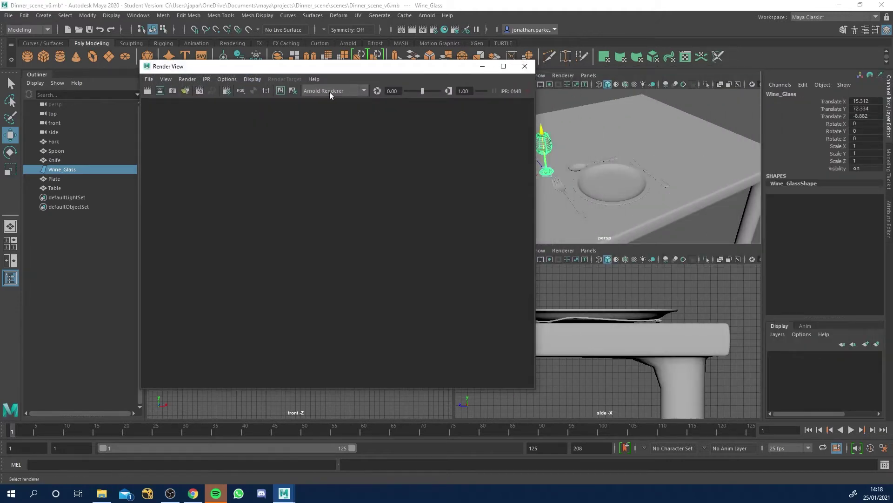
{"action": "left_click", "coordinate": [344, 91]}
{"action": "left_click", "coordinate": [326, 130]}
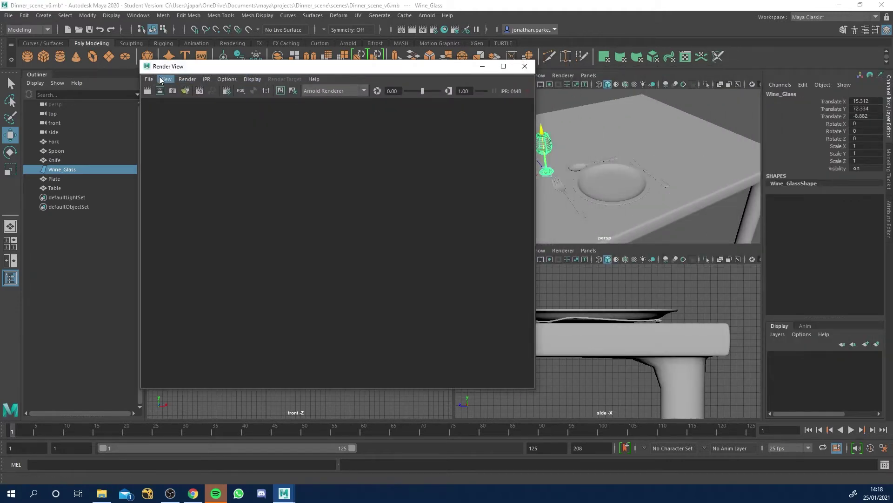
{"action": "left_click", "coordinate": [147, 91]}
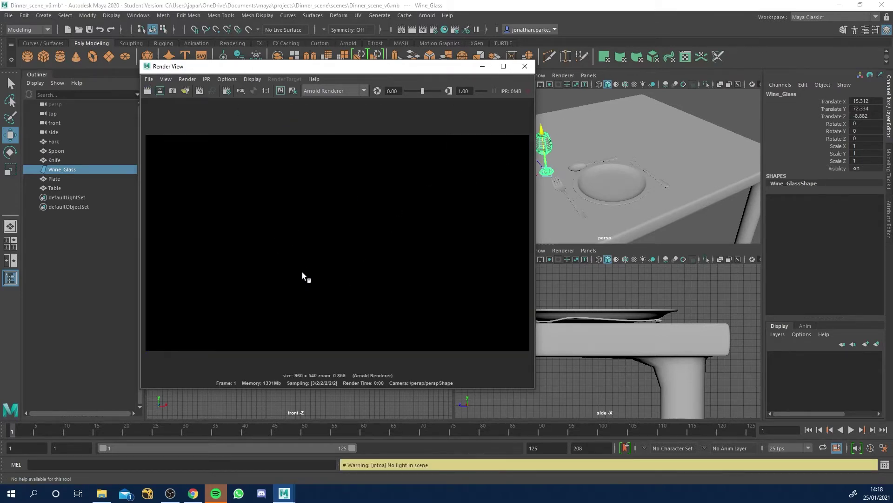
Render the scene from the persp camera.
{"action": "left_click", "coordinate": [187, 79]}
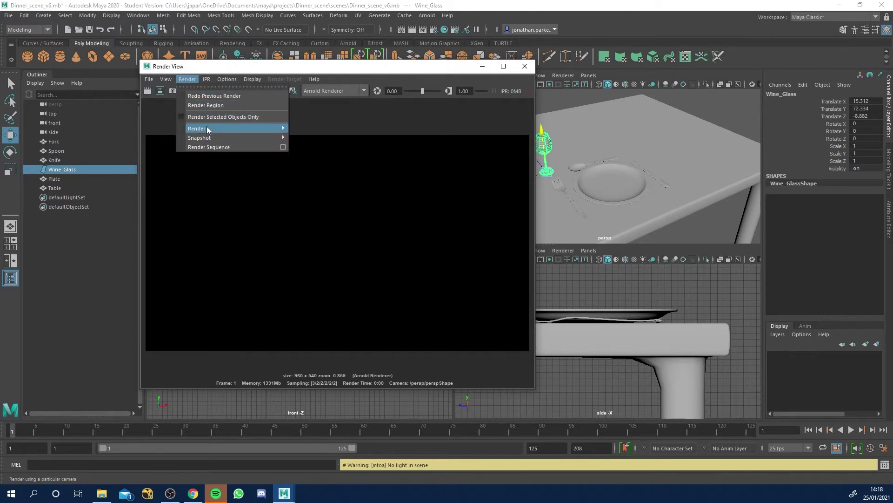
{"action": "mouse_move", "coordinate": [274, 138]}
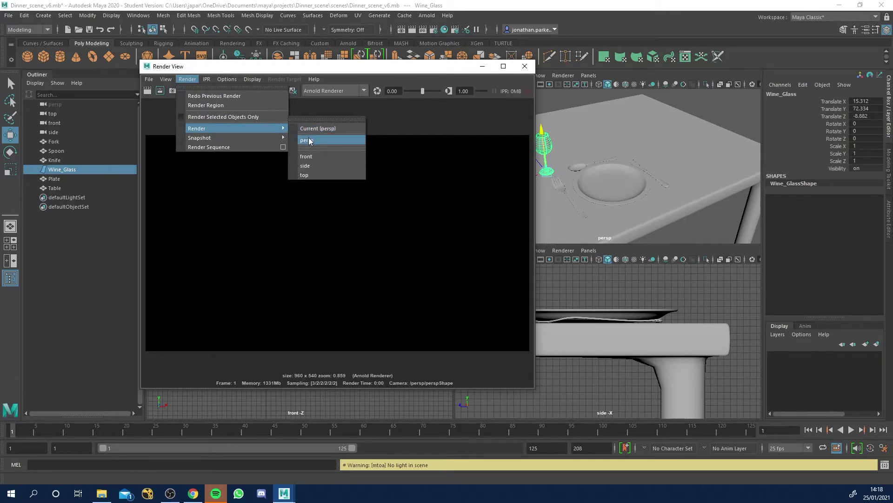
{"action": "left_click", "coordinate": [309, 141]}
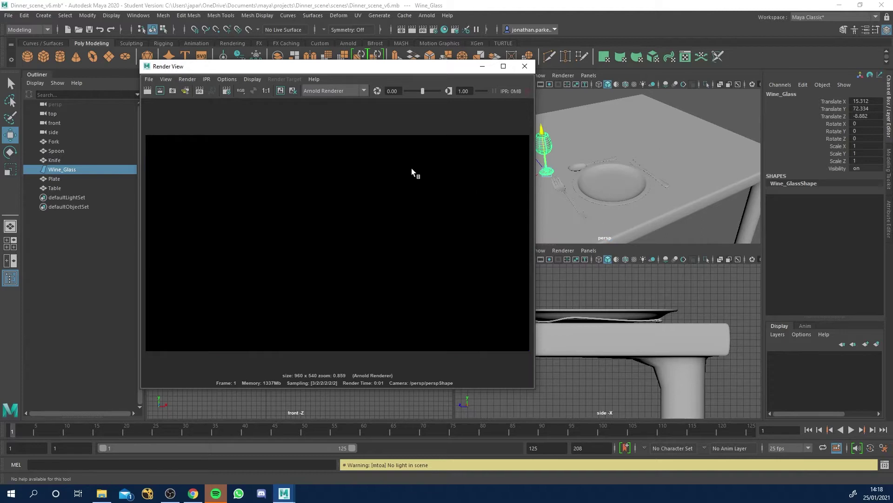
Move the Render View clear of the perspective view and create an area light.
{"action": "left_click_drag", "start_coordinate": [412, 68], "coordinate": [301, 103]}
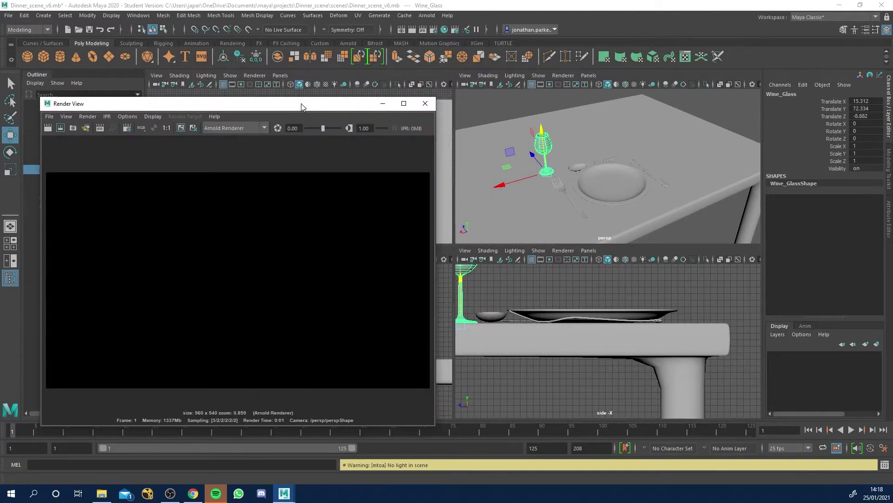
{"action": "left_click", "coordinate": [44, 16]}
{"action": "mouse_move", "coordinate": [73, 68]}
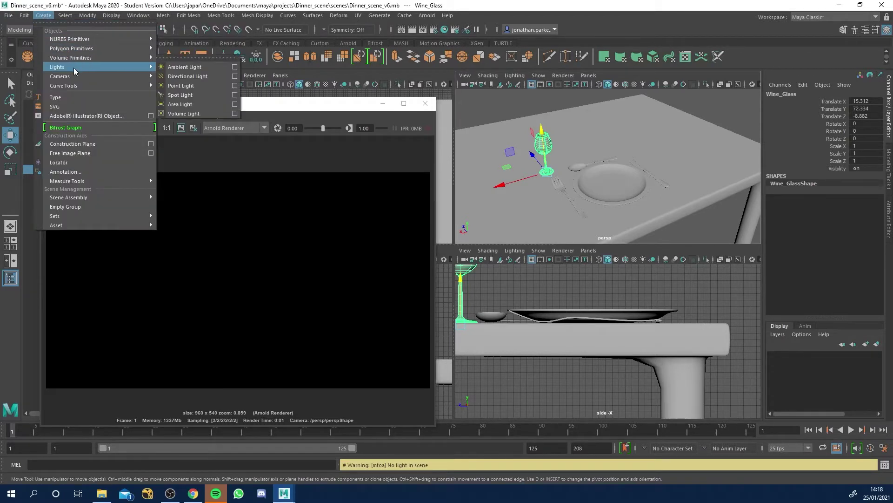
{"action": "left_click", "coordinate": [184, 104]}
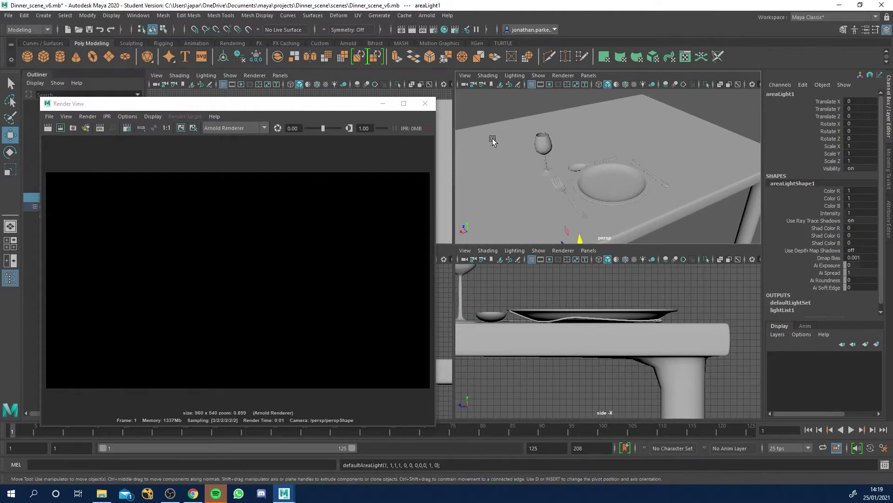
Scale the area light uniformly to about 9.82 beneath the table.
{"action": "scroll", "coordinate": [594, 196], "scroll_direction": "down", "scroll_amount": 3}
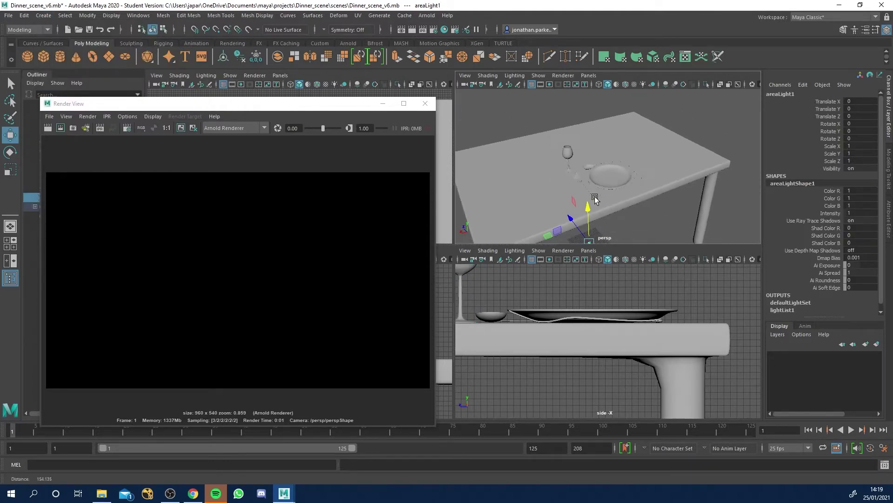
{"action": "left_click_drag", "start_coordinate": [595, 196], "coordinate": [628, 146], "text": "alt"}
{"action": "key", "text": "r"}
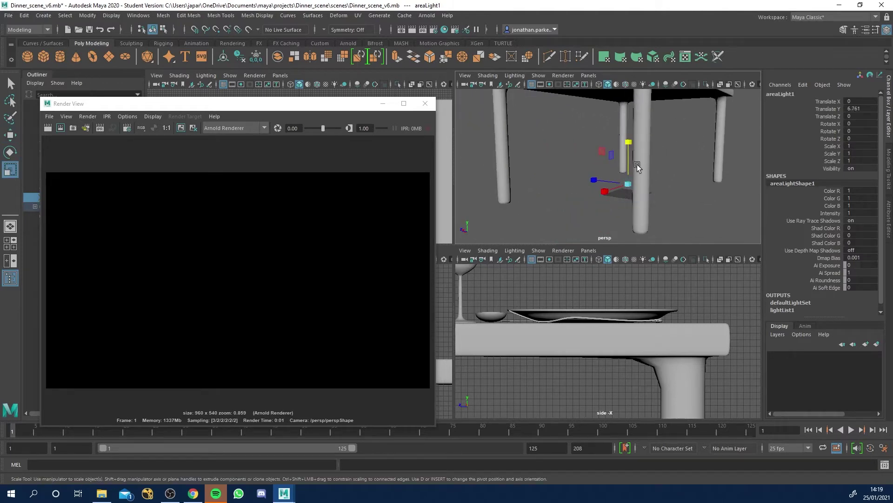
{"action": "mouse_move", "coordinate": [628, 184]}
{"action": "left_mouse_down"}
{"action": "mouse_move", "coordinate": [647, 185]}
{"action": "mouse_move", "coordinate": [631, 212]}
{"action": "mouse_move", "coordinate": [627, 197]}
{"action": "left_mouse_up"}
Raise the area light above the table to about Translate Y 114.36 and rotate it to about 205.4 degrees in X.
{"action": "key", "text": "w"}
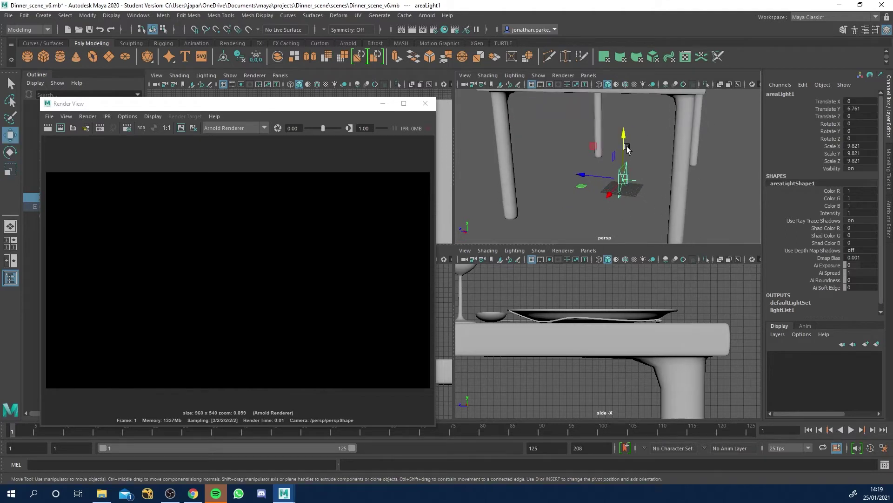
{"action": "left_click_drag", "start_coordinate": [623, 140], "coordinate": [637, 97]}
{"action": "key", "text": "e"}
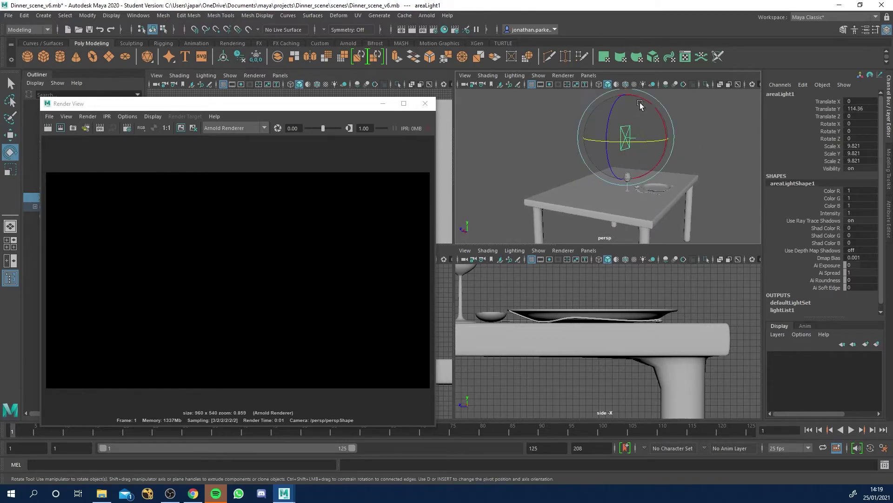
{"action": "left_click_drag", "start_coordinate": [665, 136], "coordinate": [604, 215]}
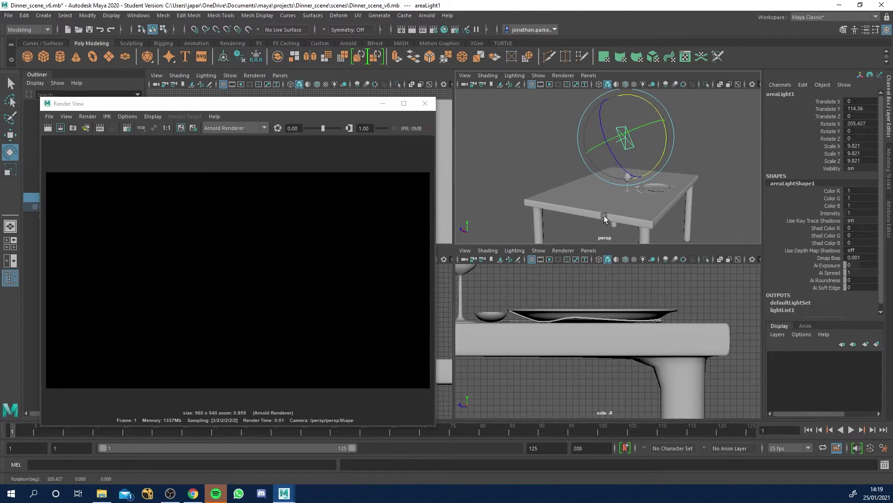
Move the area light away from the table, to about Translate Y 131.92 and Translate Z -108.91.
{"action": "key", "text": "w"}
{"action": "left_click_drag", "start_coordinate": [605, 135], "coordinate": [719, 149], "text": "alt"}
{"action": "left_click_drag", "start_coordinate": [721, 152], "coordinate": [652, 130], "text": "alt"}
{"action": "left_click_drag", "start_coordinate": [634, 209], "coordinate": [620, 182], "text": "alt"}
{"action": "scroll", "coordinate": [604, 183], "scroll_direction": "up", "scroll_amount": 5}
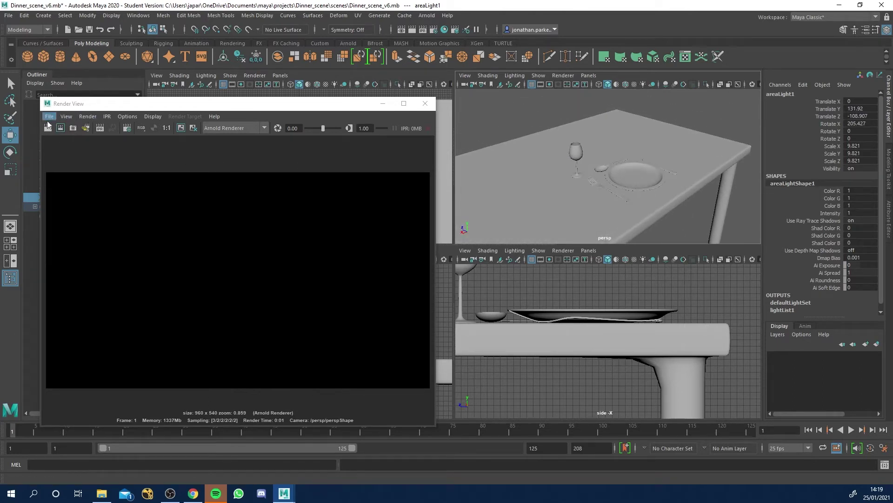
Render the perspective view with the area light in place and select the area light.
{"action": "left_click", "coordinate": [47, 131]}
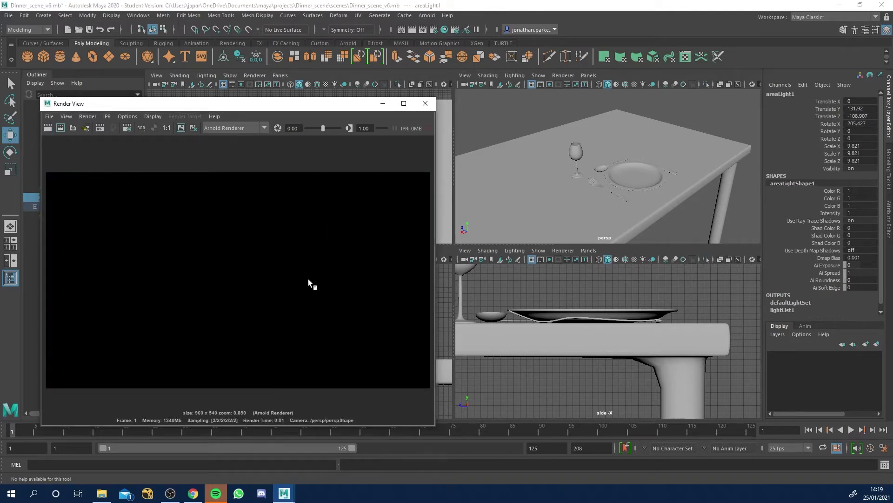
{"action": "right_click_drag", "start_coordinate": [721, 169], "coordinate": [696, 167], "text": "alt"}
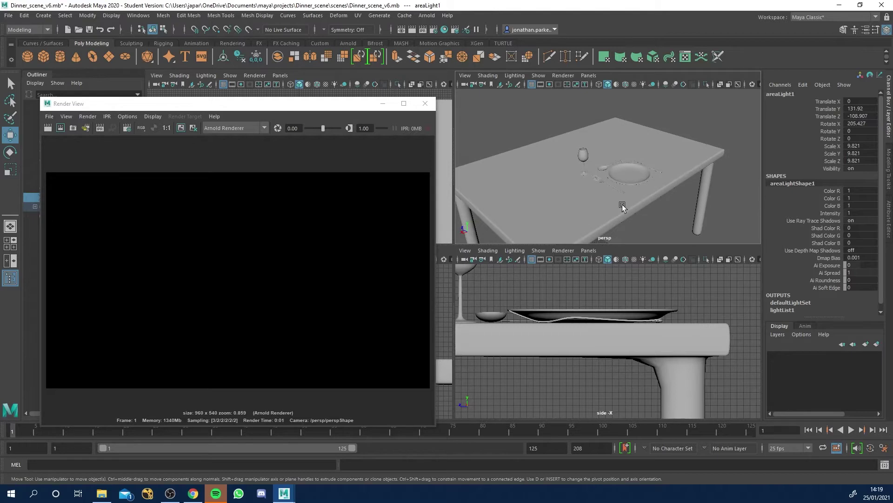
{"action": "left_click_drag", "start_coordinate": [351, 104], "coordinate": [492, 97]}
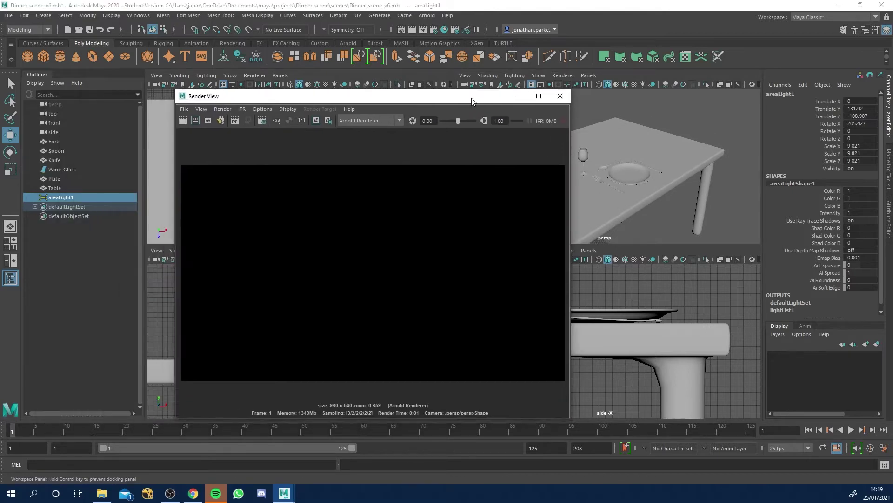
{"action": "left_click", "coordinate": [59, 200]}
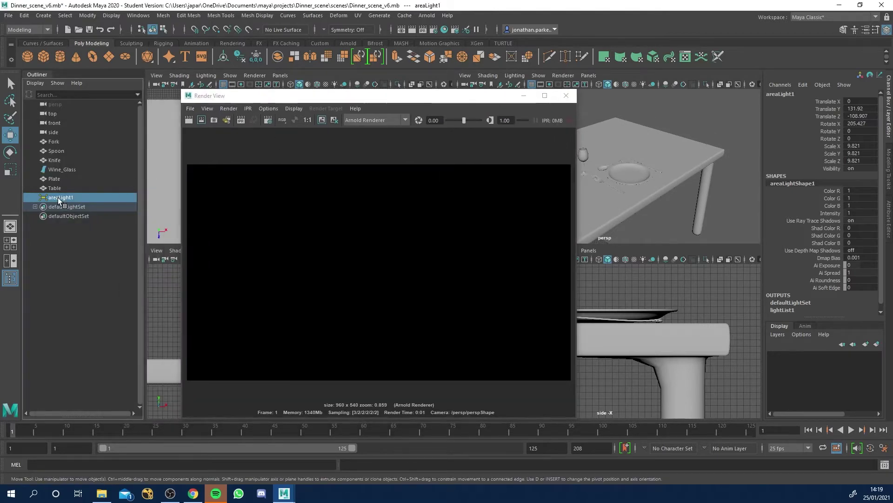
Show the area light's Arnold attributes, set its Exposure to 5 and render the view again.
{"action": "left_click", "coordinate": [887, 217]}
{"action": "left_click_drag", "start_coordinate": [476, 100], "coordinate": [352, 99]}
{"action": "left_click", "coordinate": [683, 285]}
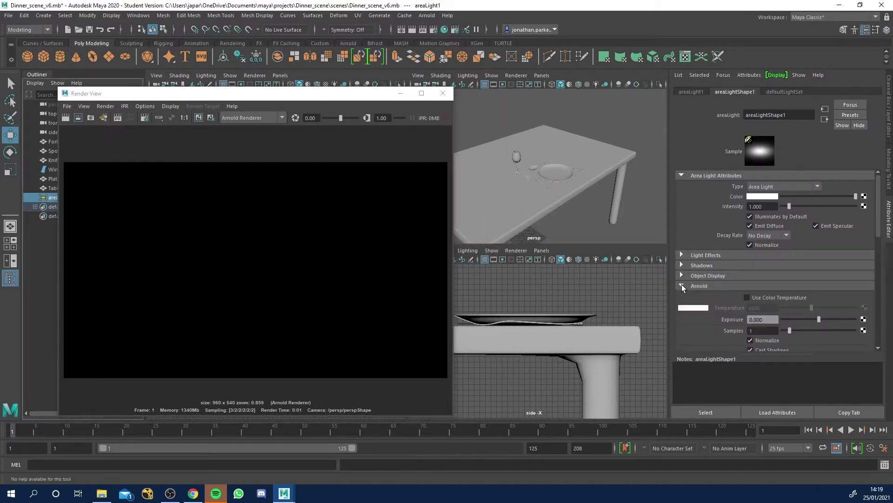
{"action": "scroll", "coordinate": [712, 292], "scroll_direction": "down", "scroll_amount": 2}
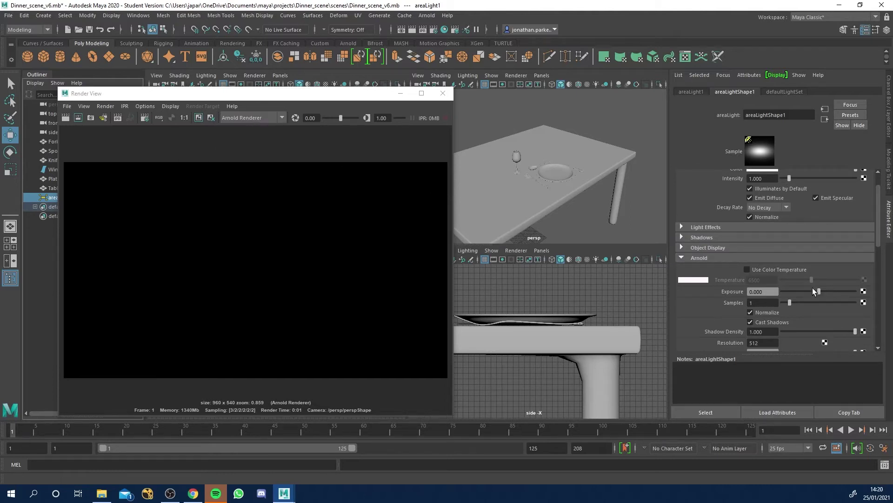
{"action": "left_click", "coordinate": [753, 291]}
{"action": "type", "text": "5"}
{"action": "key", "text": "Return"}
{"action": "left_click", "coordinate": [65, 118]}
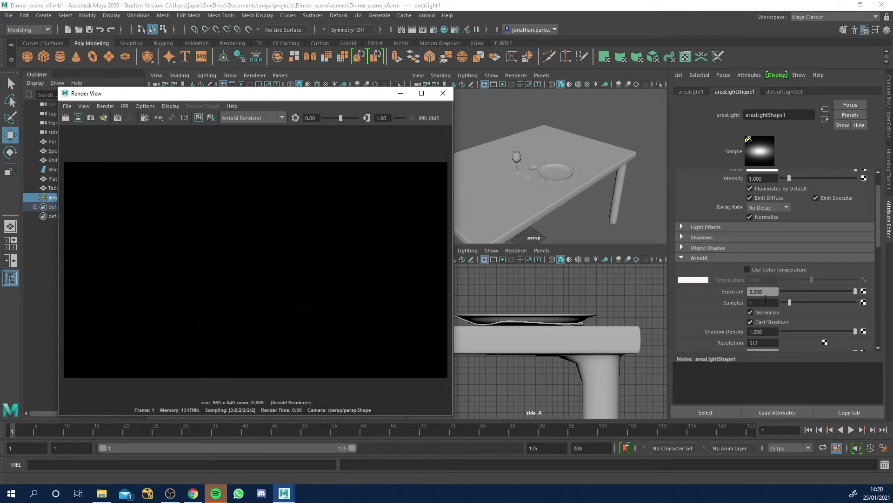
Set the area light's Exposure to 10 and render the view again.
{"action": "left_click", "coordinate": [752, 292]}
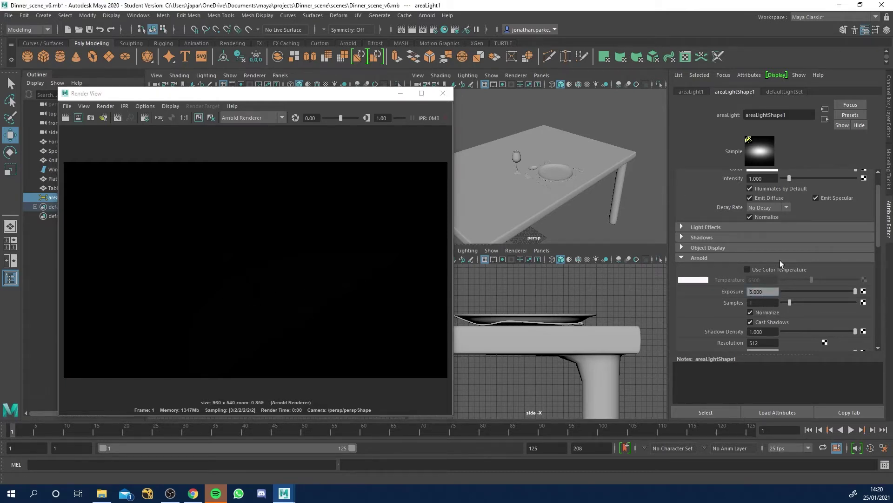
{"action": "key", "text": "Return"}
{"action": "left_click", "coordinate": [66, 118]}
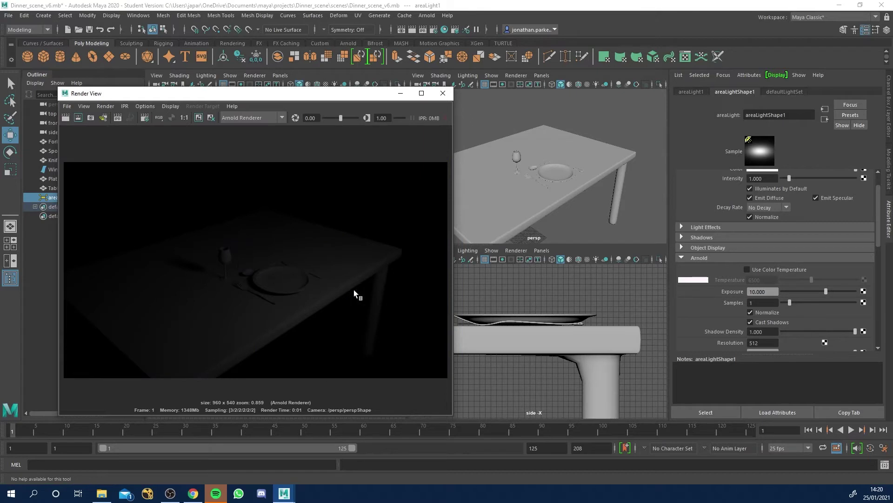
Rotate the area light to about 190.9 degrees in X.
{"action": "left_click_drag", "start_coordinate": [603, 174], "coordinate": [577, 197], "text": "alt"}
{"action": "key", "text": "e"}
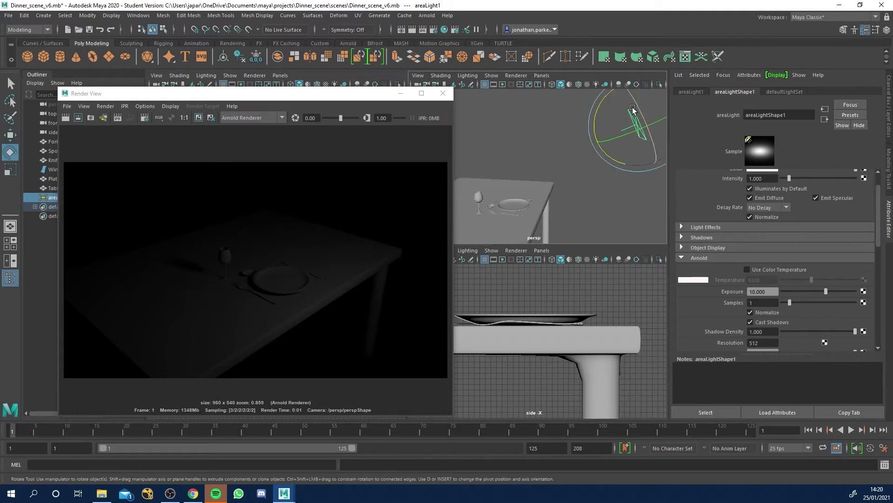
{"action": "left_click_drag", "start_coordinate": [607, 114], "coordinate": [602, 103]}
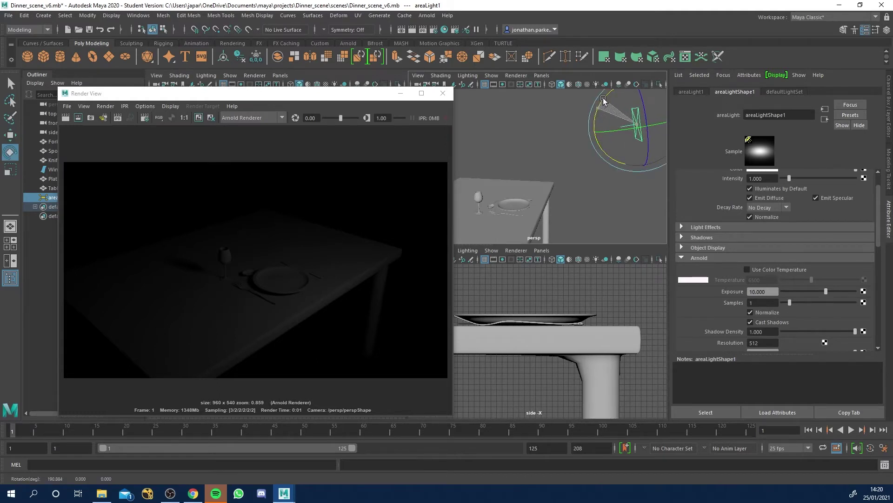
{"action": "right_click_drag", "start_coordinate": [559, 223], "coordinate": [536, 207], "text": "alt"}
{"action": "left_click_drag", "start_coordinate": [536, 206], "coordinate": [588, 213], "text": "alt"}
{"action": "right_click_drag", "start_coordinate": [588, 213], "coordinate": [568, 185], "text": "alt"}
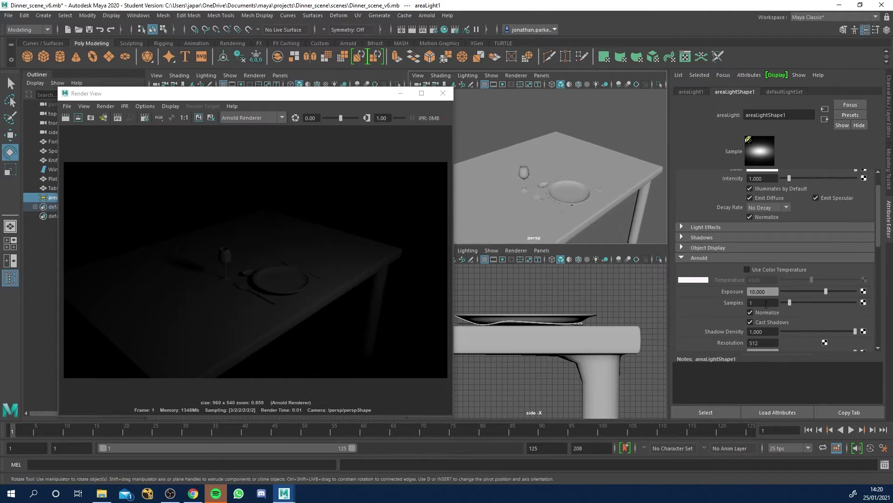
Set the area light's Exposure to 20 and render the table again.
{"action": "left_click", "coordinate": [748, 291]}
{"action": "type", "text": "20"}
{"action": "key", "text": "Return"}
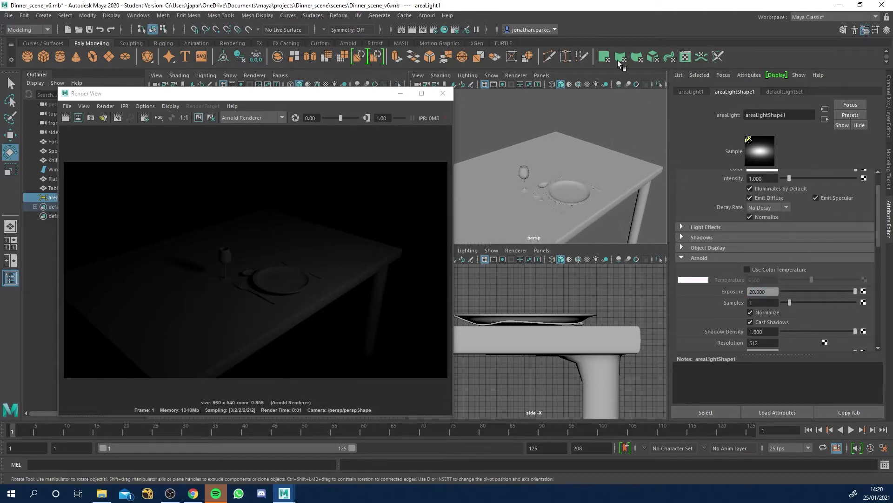
{"action": "left_click", "coordinate": [65, 118]}
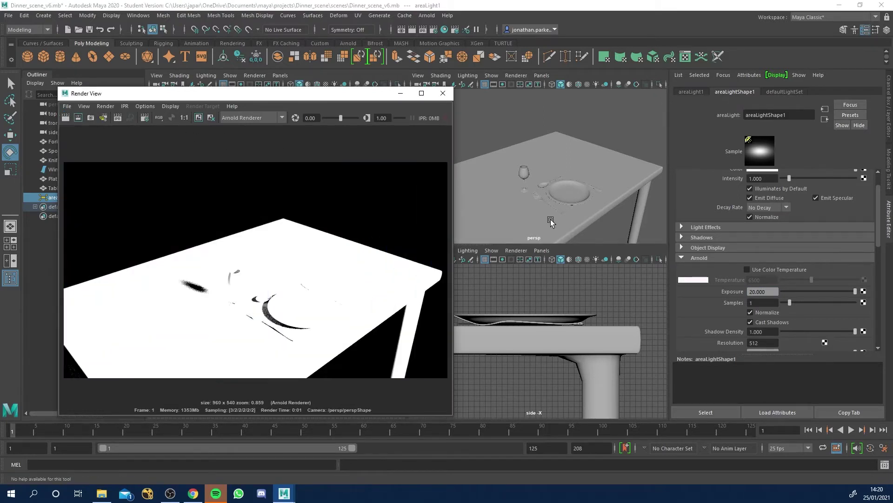
Set the area light's Exposure to 12 and render the table again.
{"action": "left_click", "coordinate": [751, 292]}
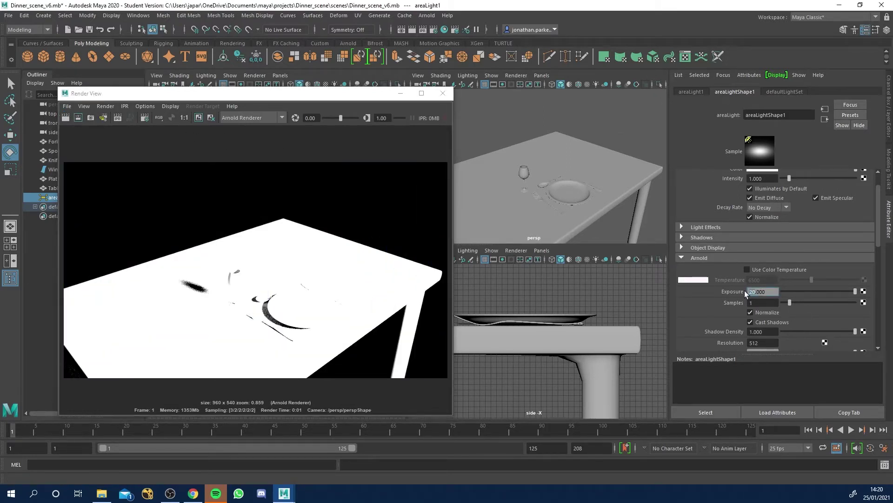
{"action": "type", "text": "12"}
{"action": "left_click", "coordinate": [66, 119]}
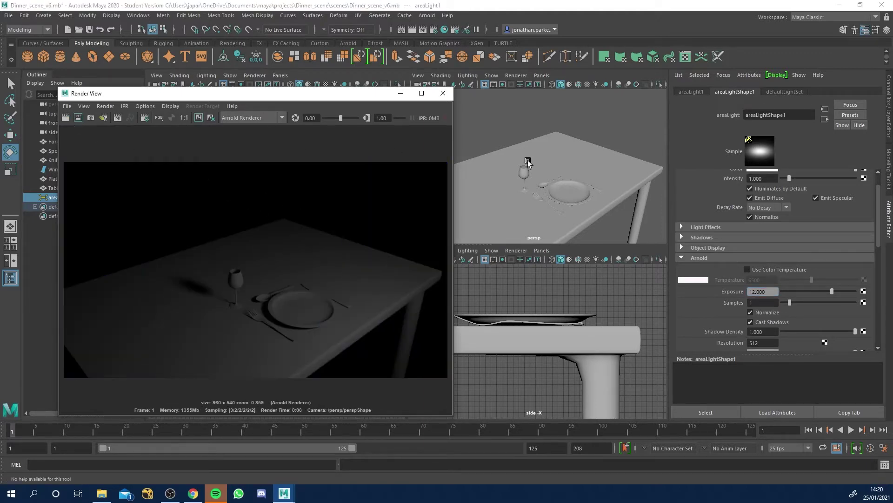
Start an IPR render of the perspective view and set the area light's Exposure to 14.
{"action": "scroll", "coordinate": [574, 219], "scroll_direction": "up", "scroll_amount": 2}
{"action": "scroll", "coordinate": [574, 218], "scroll_direction": "down", "scroll_amount": 3}
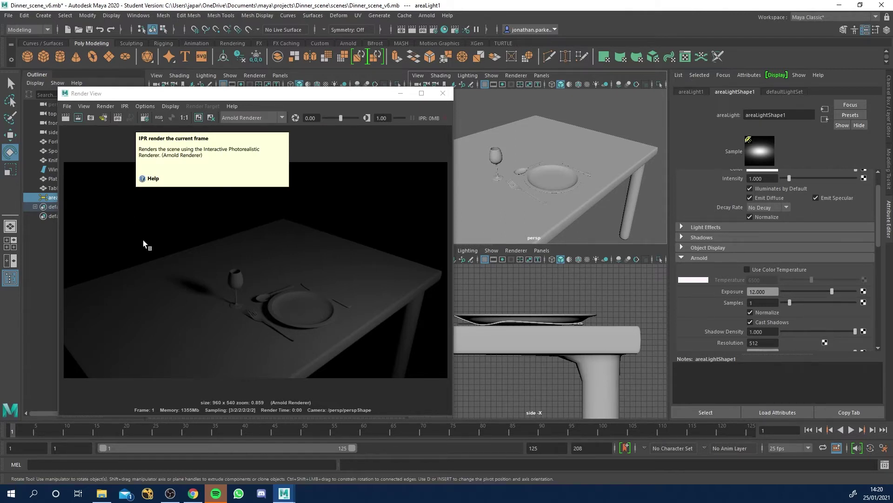
{"action": "left_click", "coordinate": [116, 118]}
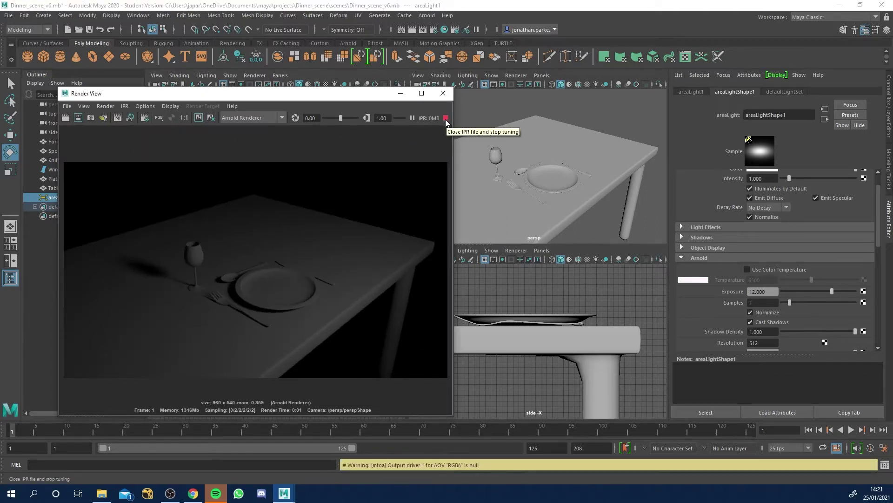
{"action": "left_click", "coordinate": [759, 291]}
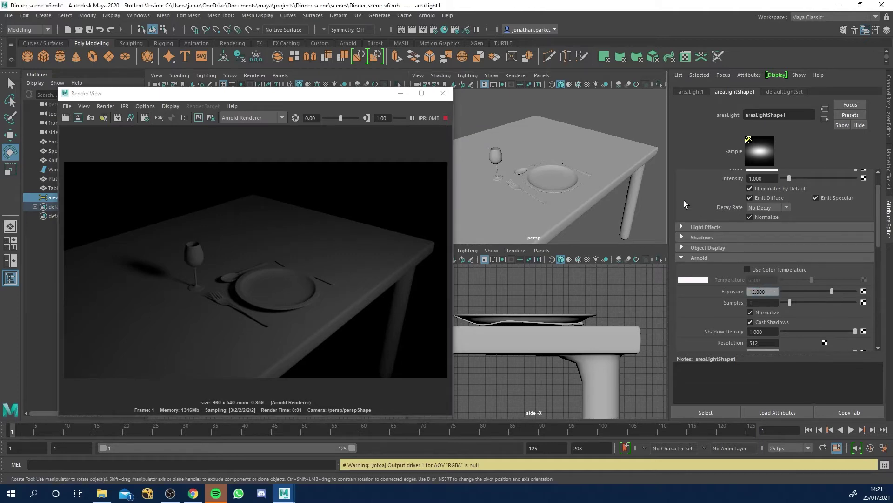
{"action": "type", "text": "14"}
{"action": "key", "text": "Return"}
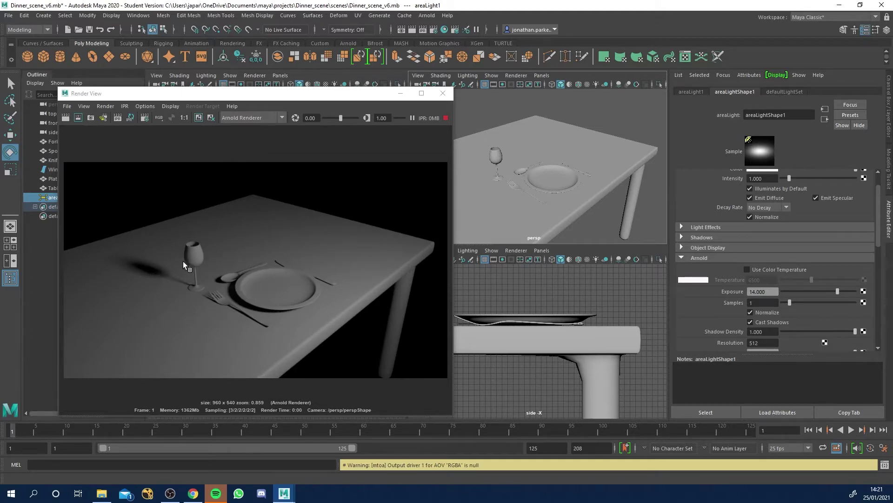
Check the wine glass's shadow in the render and set the area light's Arnold Samples to 2.
{"action": "scroll", "coordinate": [161, 283], "scroll_direction": "up", "scroll_amount": 8}
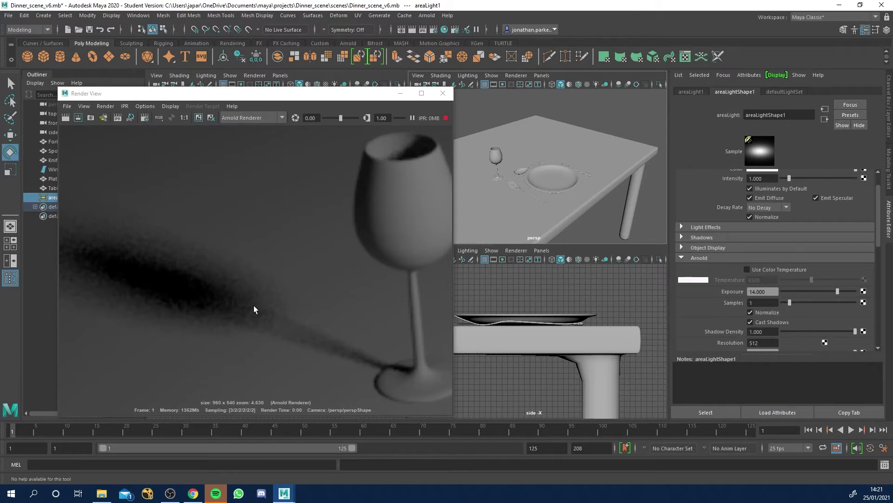
{"action": "scroll", "coordinate": [240, 306], "scroll_direction": "down", "scroll_amount": 3}
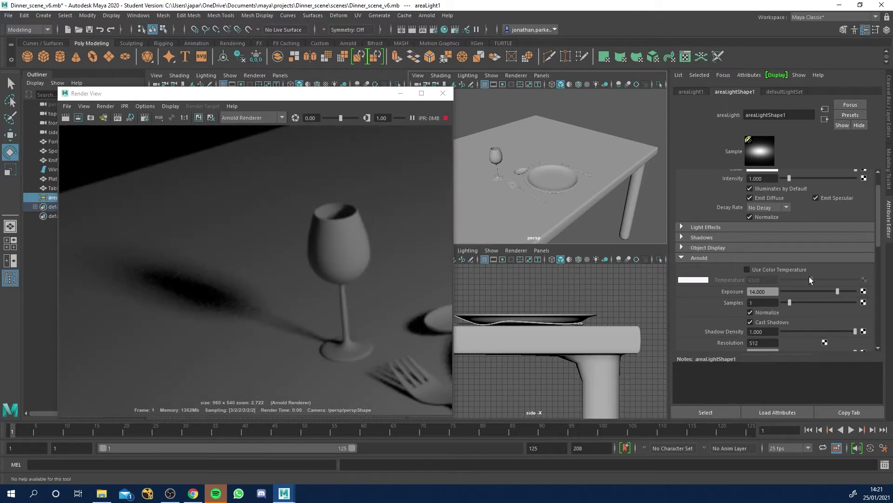
{"action": "left_click", "coordinate": [768, 304]}
{"action": "type", "text": "2"}
{"action": "key", "text": "Return"}
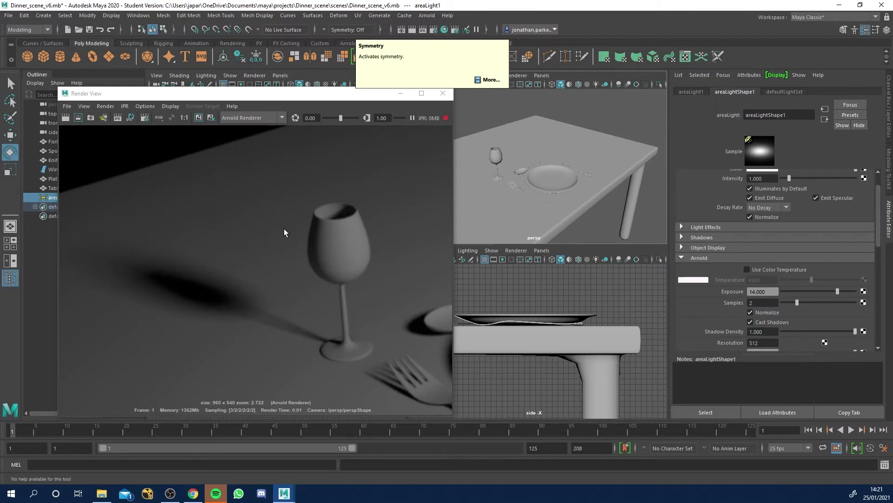
{"action": "scroll", "coordinate": [252, 320], "scroll_direction": "down", "scroll_amount": 5}
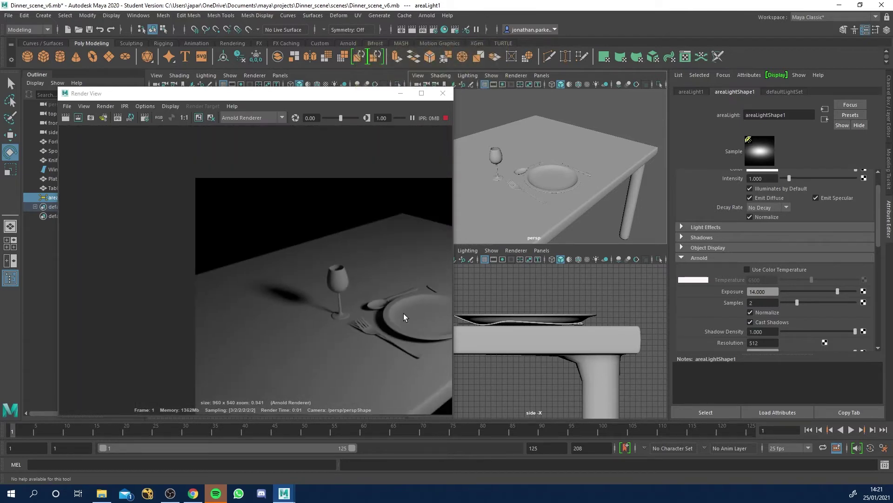
{"action": "middle_click_drag", "start_coordinate": [315, 279], "coordinate": [253, 278], "text": "alt"}
{"action": "scroll", "coordinate": [288, 281], "scroll_direction": "up", "scroll_amount": 2}
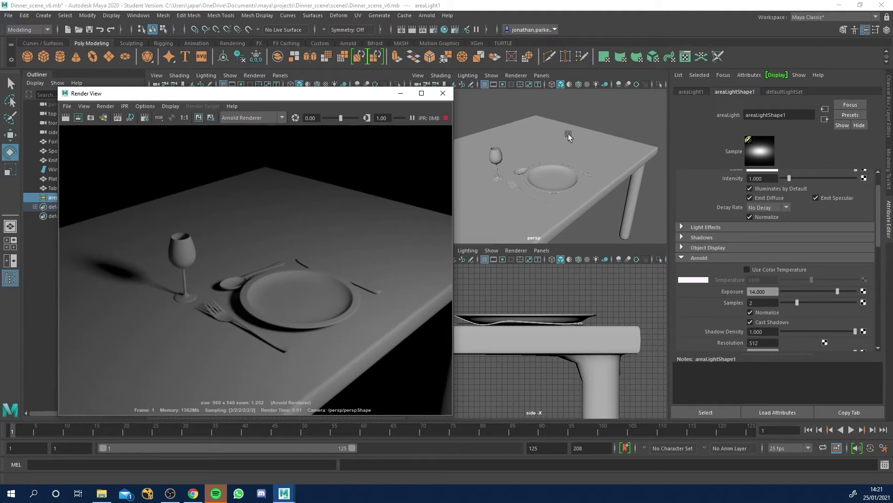
Select the spoon in the perspective view and show the attributes of its lambert1 material.
{"action": "left_click", "coordinate": [519, 174]}
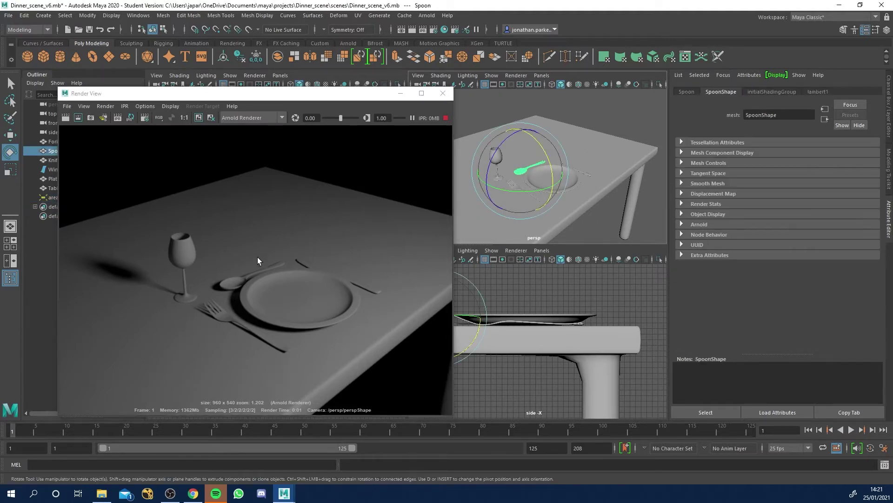
{"action": "left_click", "coordinate": [814, 93]}
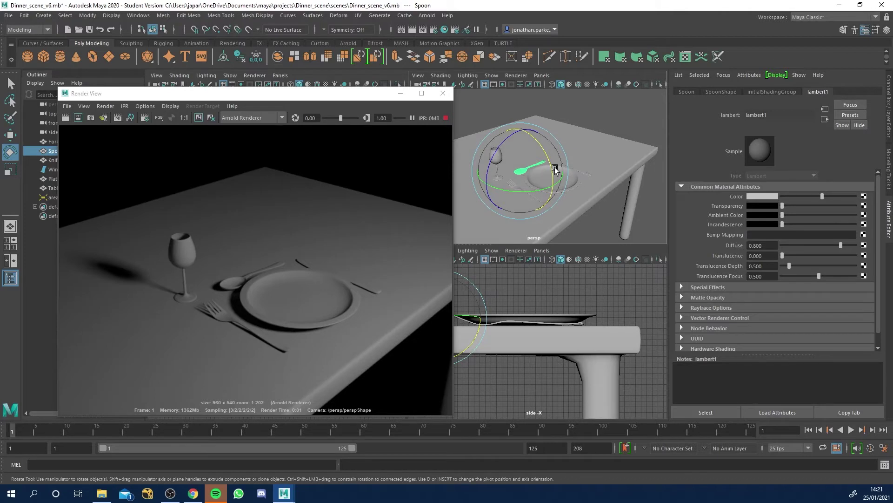
{"action": "scroll", "coordinate": [533, 186], "scroll_direction": "up", "scroll_amount": 2}
{"action": "scroll", "coordinate": [533, 186], "scroll_direction": "up", "scroll_amount": 3}
{"action": "middle_click_drag", "start_coordinate": [532, 186], "coordinate": [637, 195], "text": "alt"}
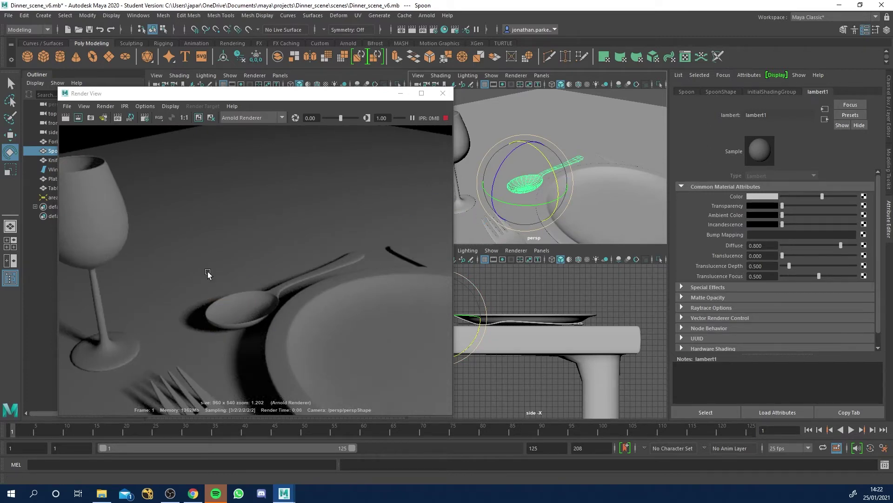
Assign a new Arnold aiStandardSurface material to the spoon.
{"action": "right_click", "coordinate": [524, 186]}
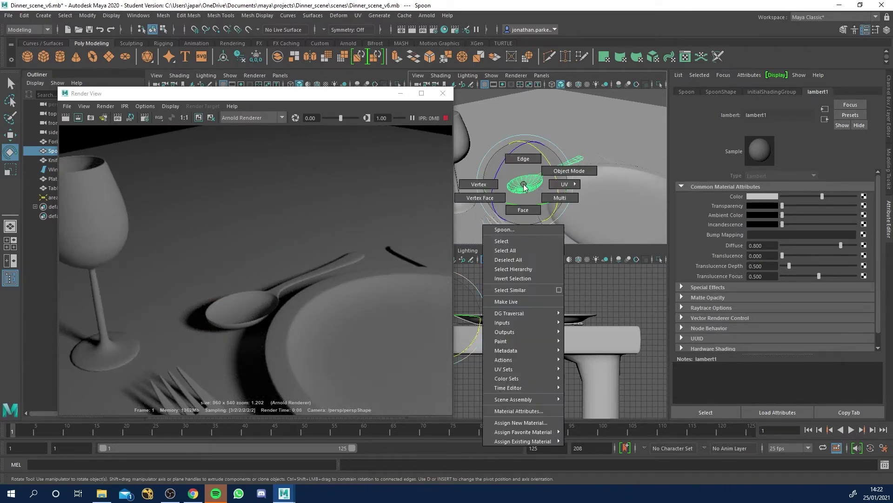
{"action": "left_click", "coordinate": [518, 424]}
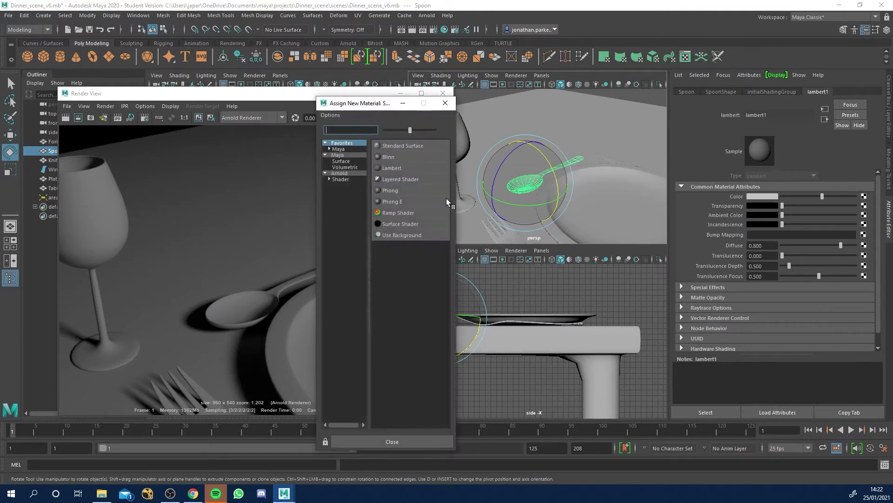
{"action": "left_click_drag", "start_coordinate": [376, 101], "coordinate": [541, 89]}
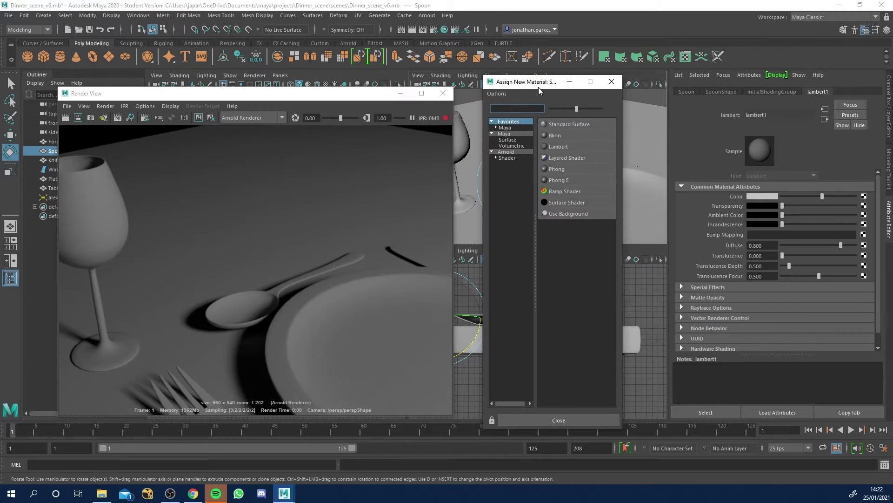
{"action": "left_click", "coordinate": [507, 152]}
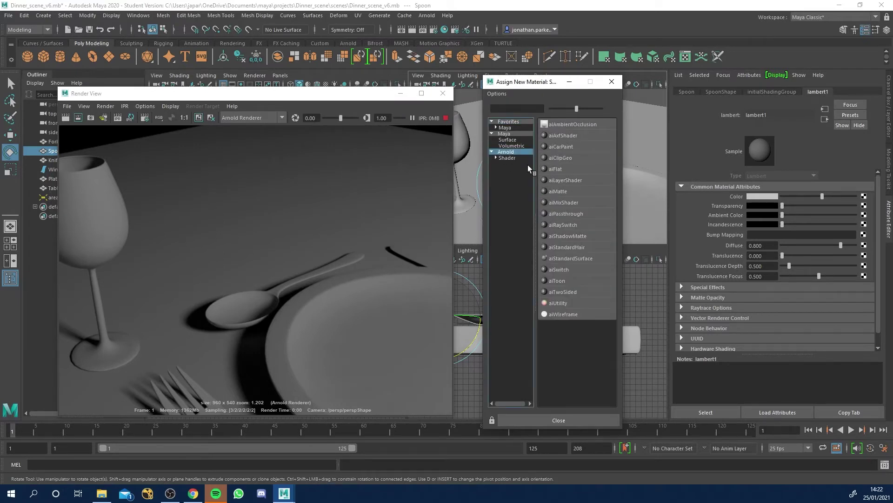
{"action": "left_click", "coordinate": [568, 259]}
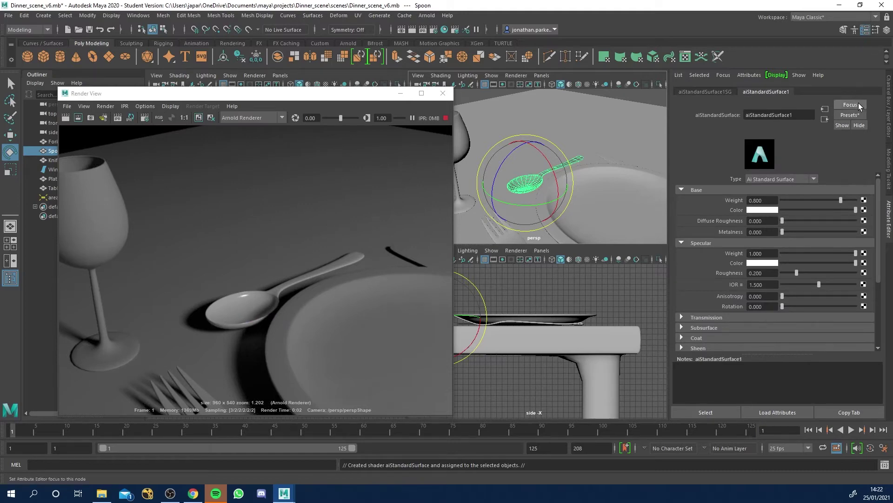
Replace the spoon material's settings with the Chrome preset and inspect the reflections in the render.
{"action": "left_click", "coordinate": [852, 116]}
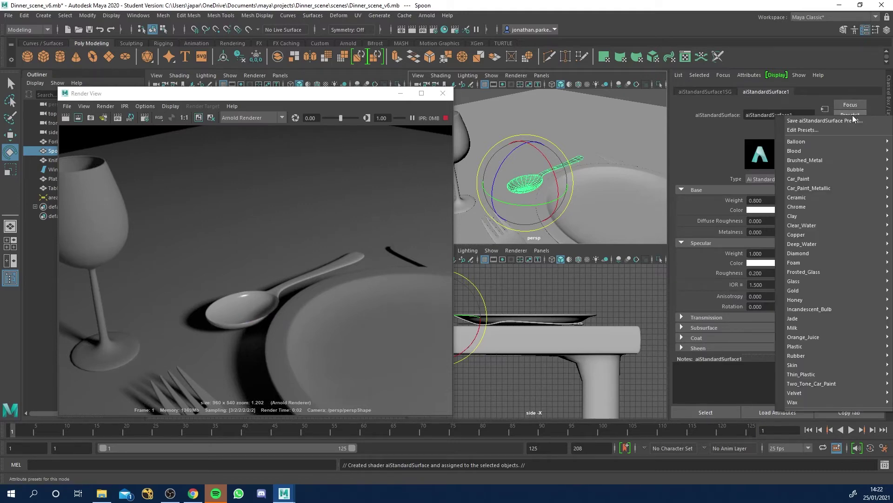
{"action": "mouse_move", "coordinate": [812, 217]}
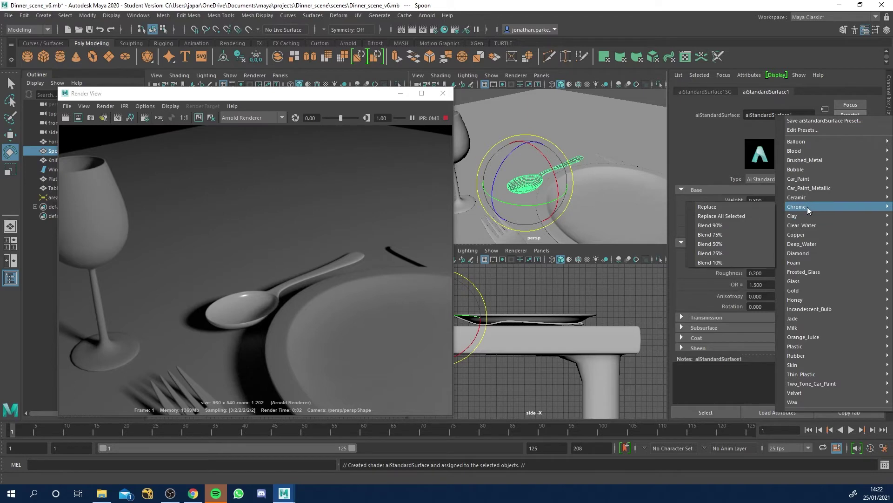
{"action": "left_click", "coordinate": [760, 208]}
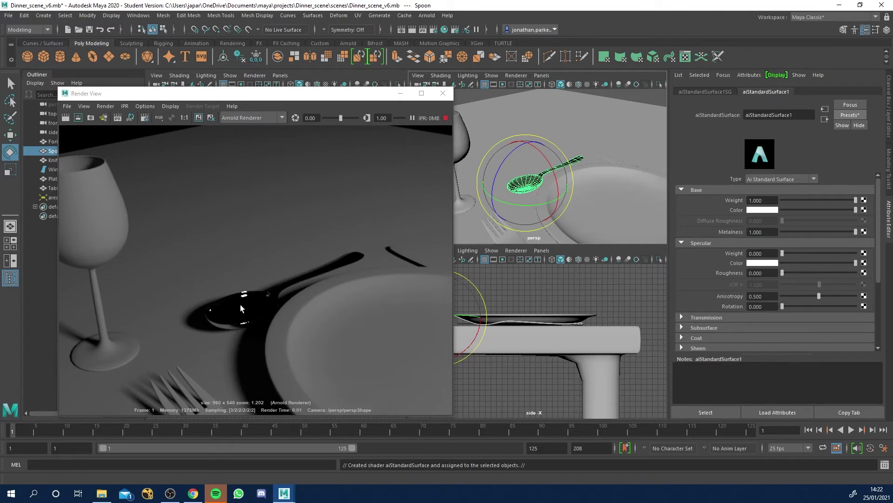
{"action": "scroll", "coordinate": [245, 298], "scroll_direction": "up", "scroll_amount": 5}
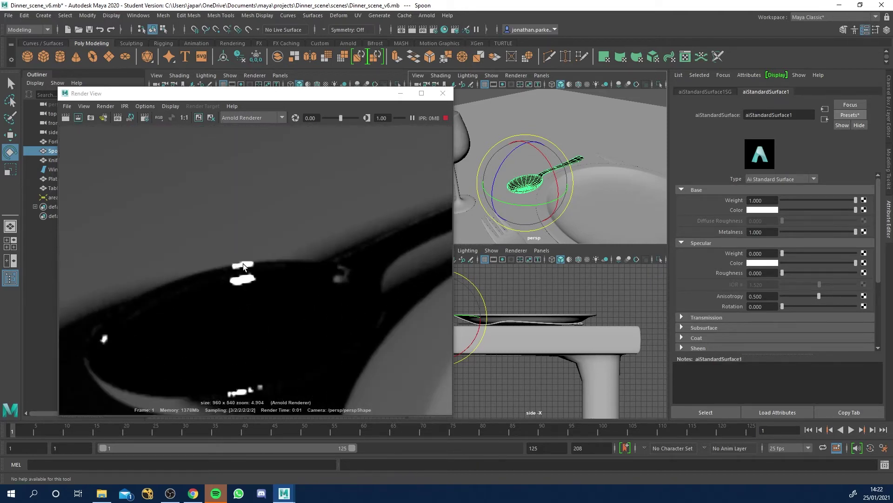
{"action": "scroll", "coordinate": [247, 348], "scroll_direction": "down", "scroll_amount": 4}
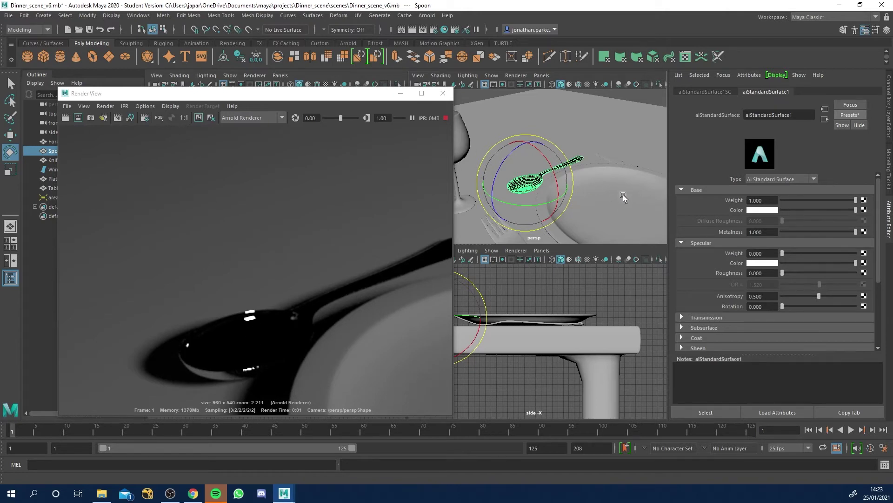
{"action": "left_click_drag", "start_coordinate": [624, 197], "coordinate": [596, 195], "text": "alt"}
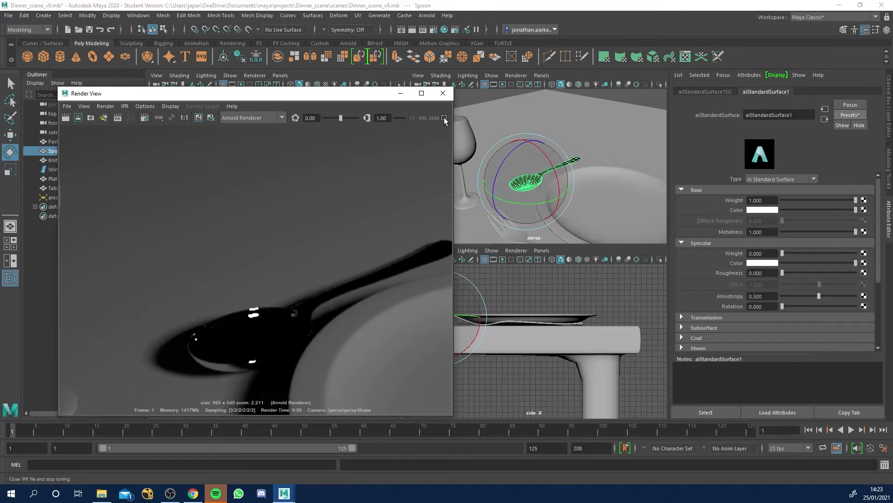
Stop the IPR render and add an Arnold Skydome Light to the dinner scene.
{"action": "left_click", "coordinate": [446, 119]}
{"action": "left_click_drag", "start_coordinate": [569, 174], "coordinate": [568, 115], "text": "alt"}
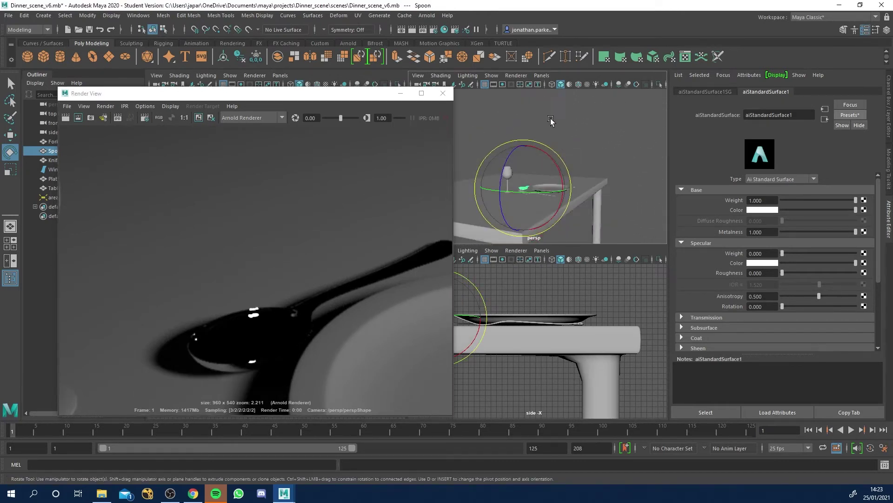
{"action": "left_click_drag", "start_coordinate": [552, 199], "coordinate": [517, 128], "text": "alt"}
{"action": "scroll", "coordinate": [535, 212], "scroll_direction": "up", "scroll_amount": 3}
{"action": "scroll", "coordinate": [548, 196], "scroll_direction": "up", "scroll_amount": 3}
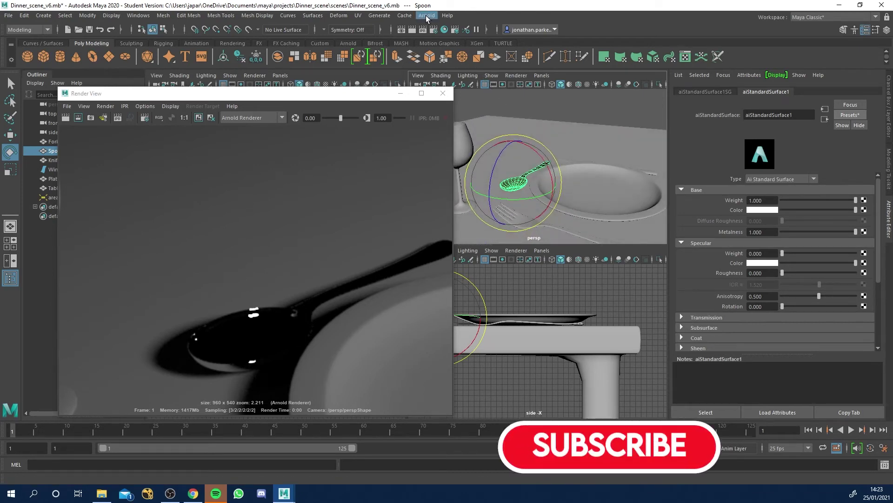
{"action": "left_click", "coordinate": [426, 15]}
{"action": "mouse_move", "coordinate": [442, 63]}
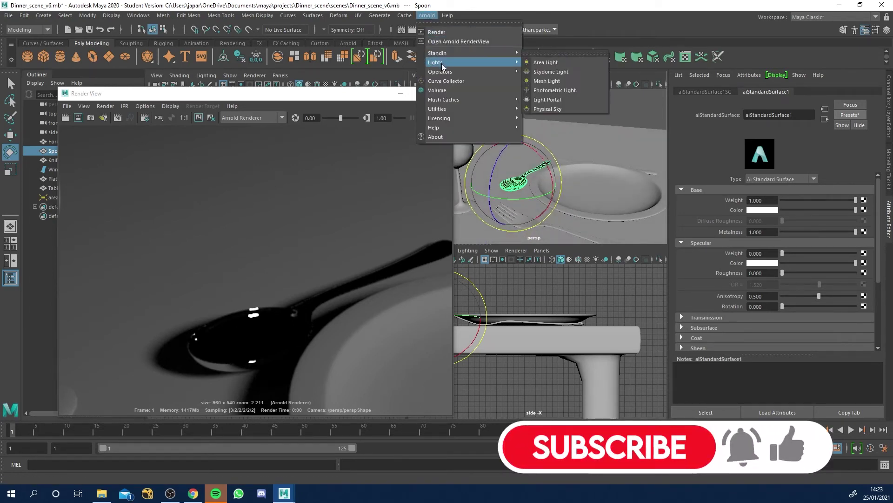
{"action": "left_click", "coordinate": [548, 71]}
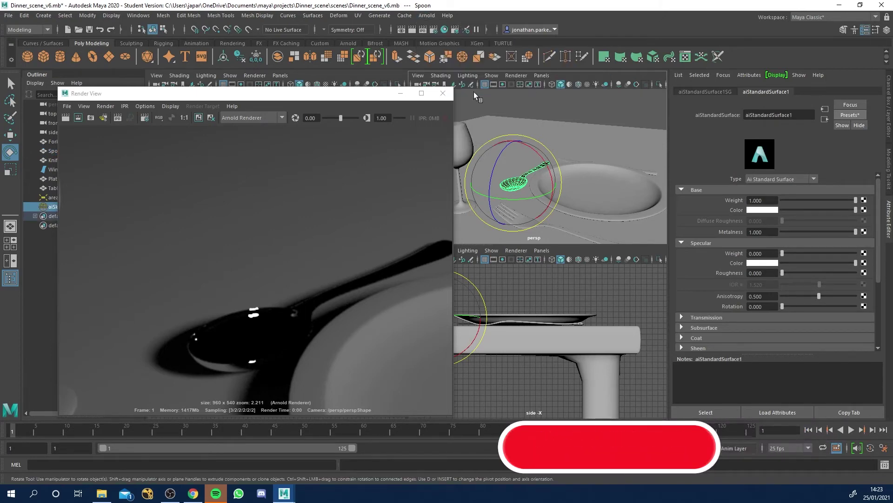
Move the Render View aside, examine the skydome around the table and compare the area light's attributes with the skydome light's.
{"action": "left_click_drag", "start_coordinate": [362, 96], "coordinate": [892, 88]}
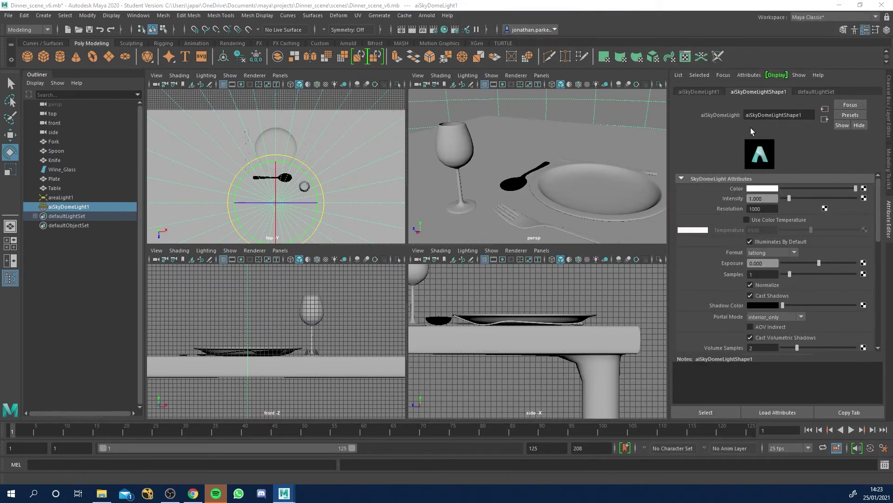
{"action": "scroll", "coordinate": [608, 159], "scroll_direction": "down", "scroll_amount": 10}
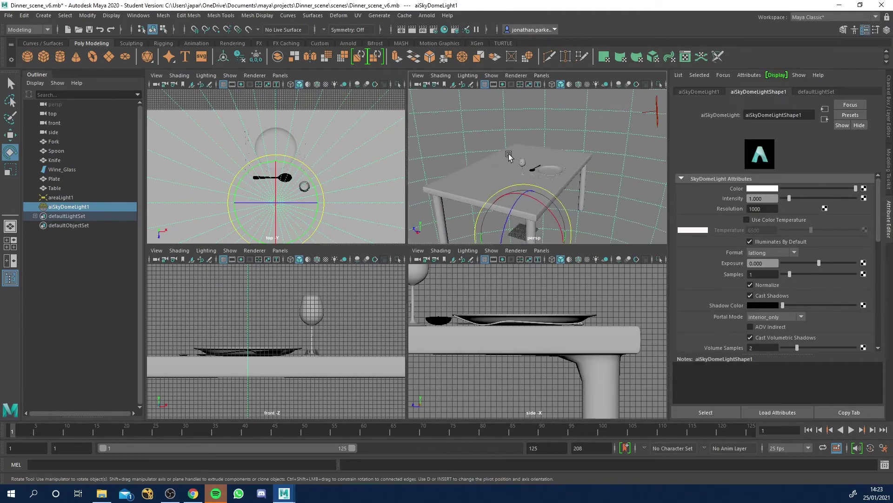
{"action": "scroll", "coordinate": [582, 158], "scroll_direction": "up", "scroll_amount": 5}
{"action": "scroll", "coordinate": [565, 155], "scroll_direction": "down", "scroll_amount": 5}
{"action": "scroll", "coordinate": [561, 156], "scroll_direction": "up", "scroll_amount": 4}
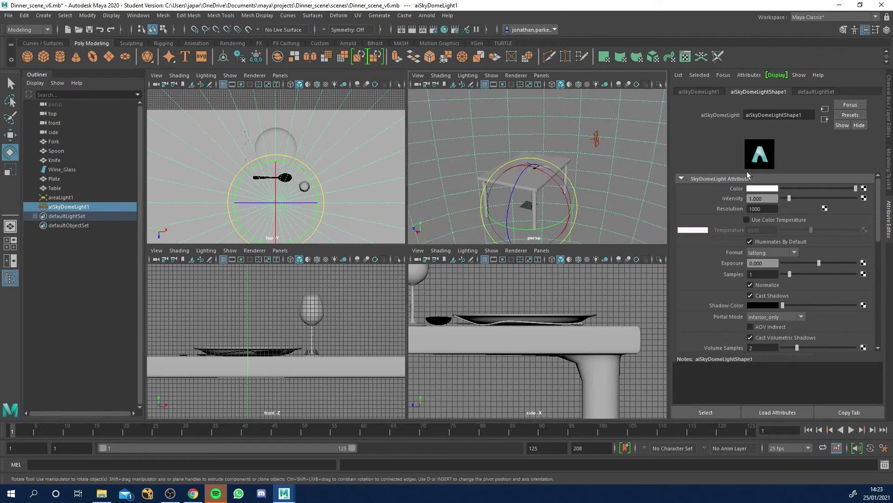
{"action": "left_click_drag", "start_coordinate": [559, 155], "coordinate": [576, 155], "text": "alt"}
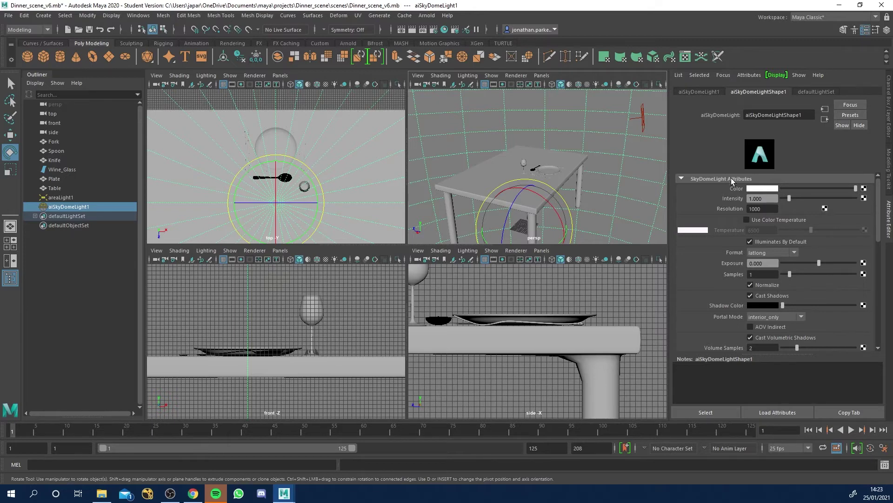
{"action": "left_click", "coordinate": [61, 198]}
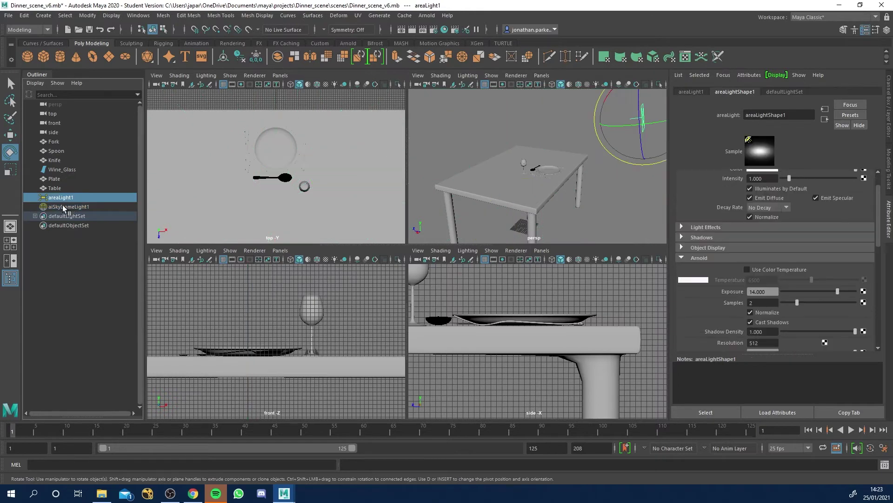
{"action": "left_click", "coordinate": [62, 206]}
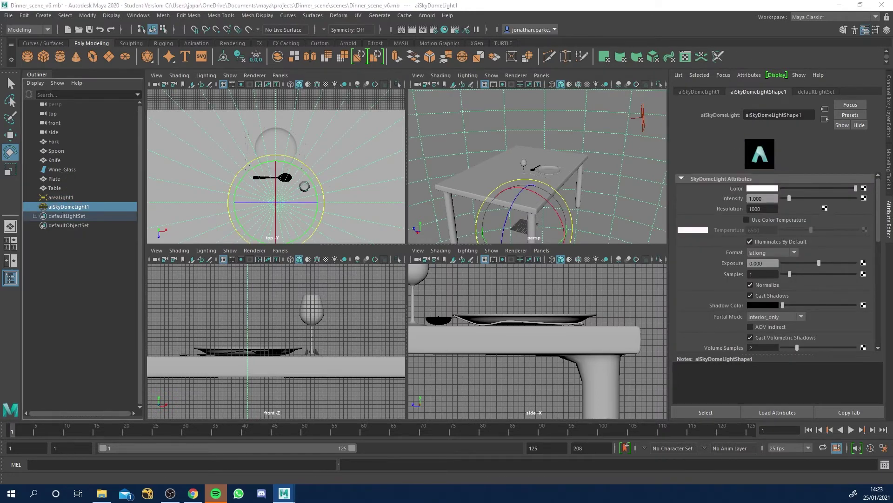
Connect a File texture to the skydome light's Color and load lythwood_room_2k.hdr from the Dinner_scene project's sourceimages folder.
{"action": "left_click", "coordinate": [864, 188]}
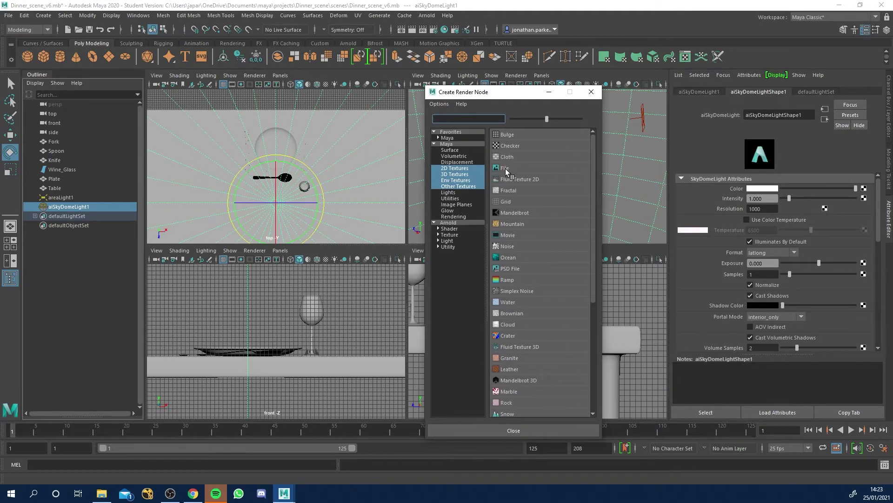
{"action": "left_click", "coordinate": [505, 168]}
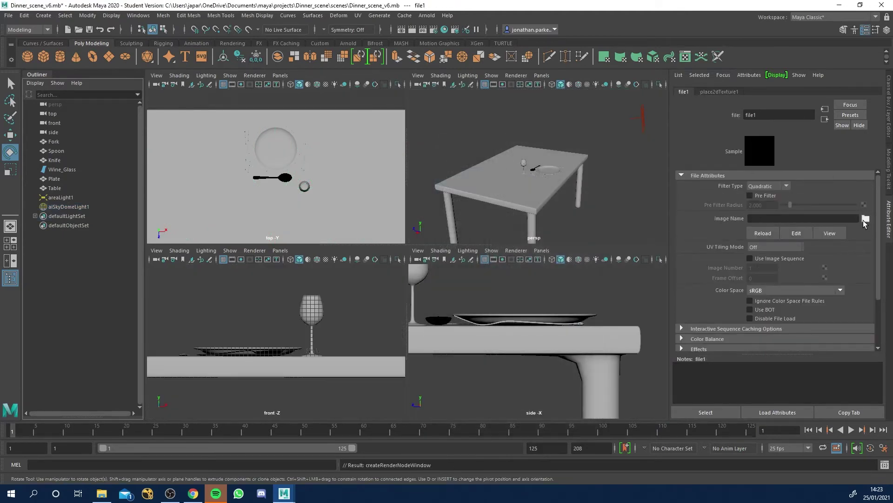
{"action": "left_click", "coordinate": [865, 219]}
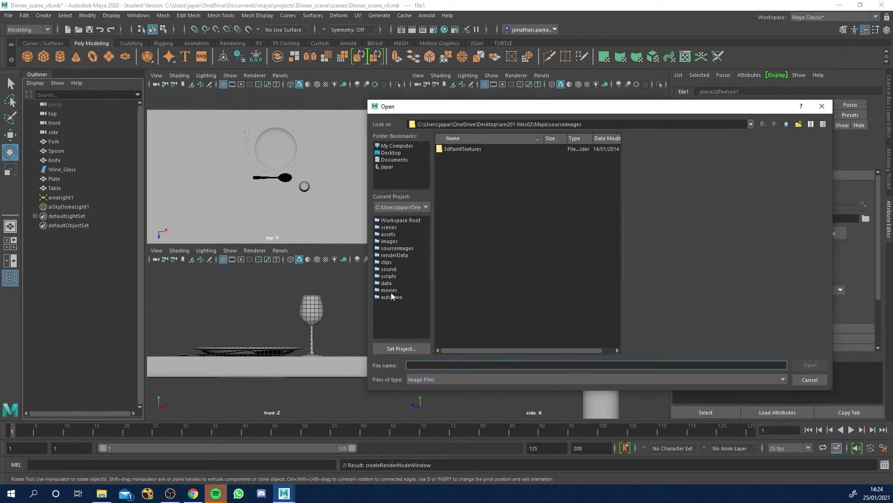
{"action": "left_click", "coordinate": [390, 249]}
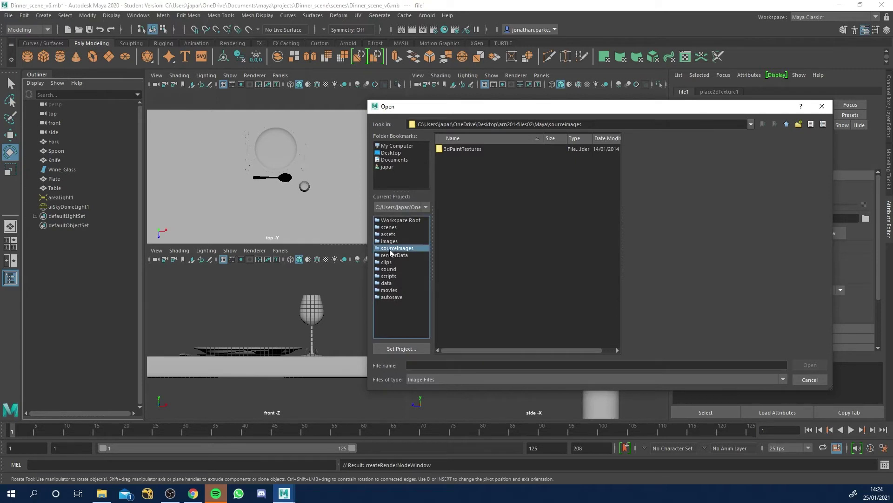
{"action": "left_click", "coordinate": [389, 160]}
{"action": "double_click", "coordinate": [450, 207]}
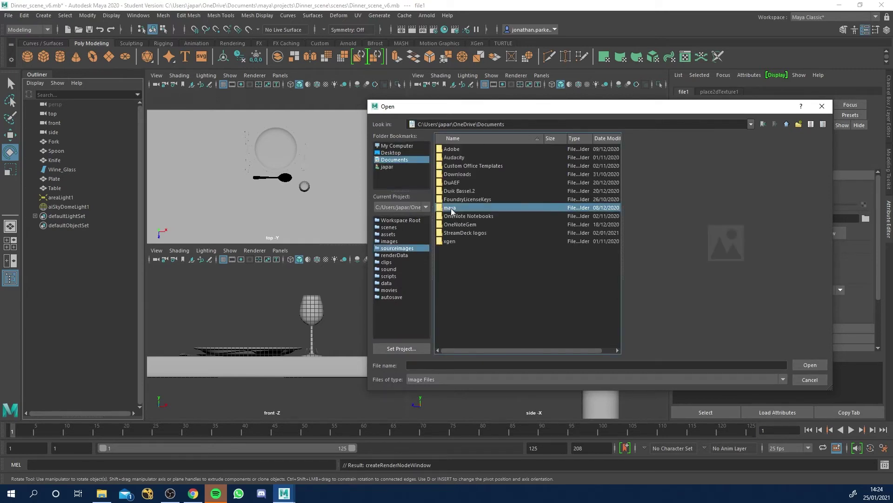
{"action": "double_click", "coordinate": [459, 157]}
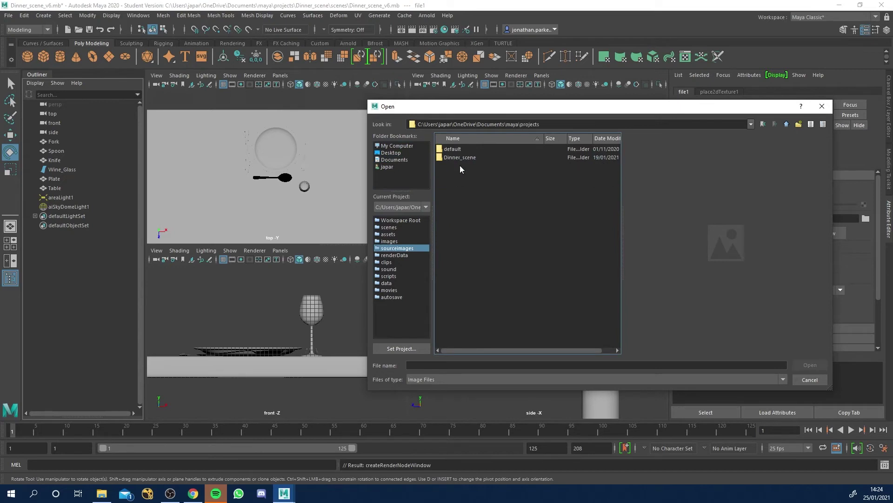
{"action": "double_click", "coordinate": [460, 157]}
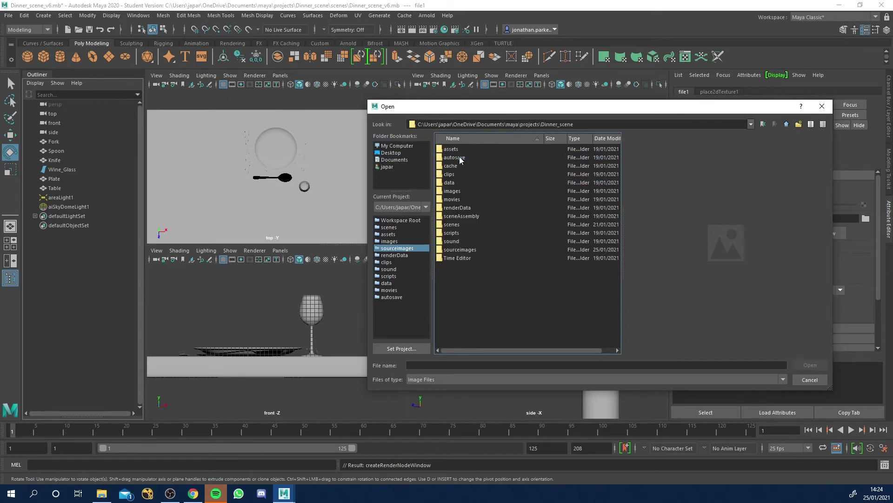
{"action": "double_click", "coordinate": [454, 247]}
{"action": "left_click", "coordinate": [457, 184]}
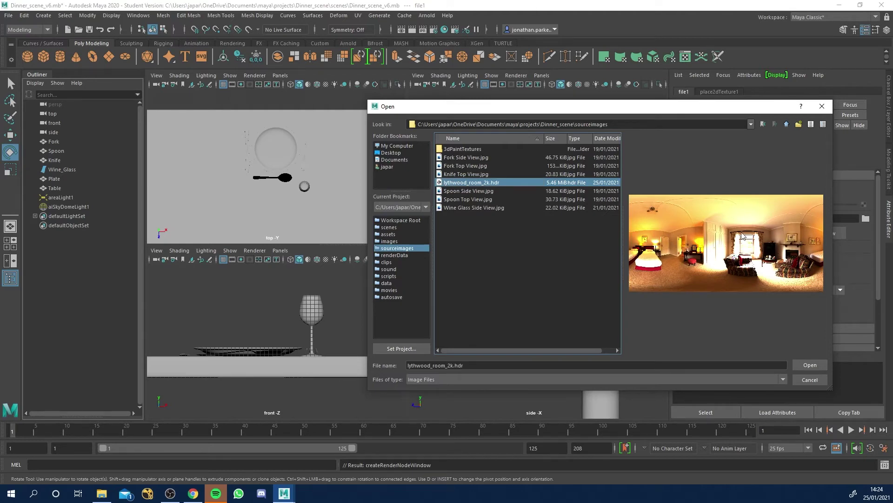
{"action": "left_click", "coordinate": [808, 364]}
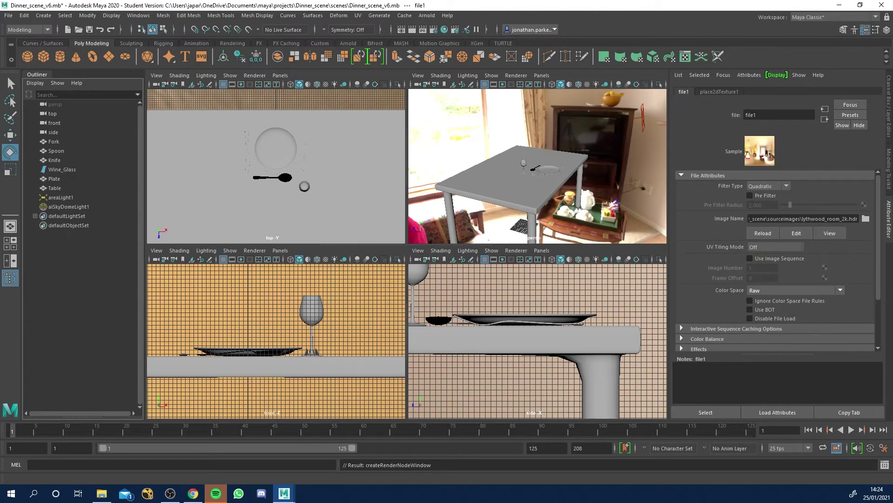
Frame the wine glass, spoon and plate in the perspective view and render them with the HDR lighting.
{"action": "scroll", "coordinate": [520, 149], "scroll_direction": "up", "scroll_amount": 8}
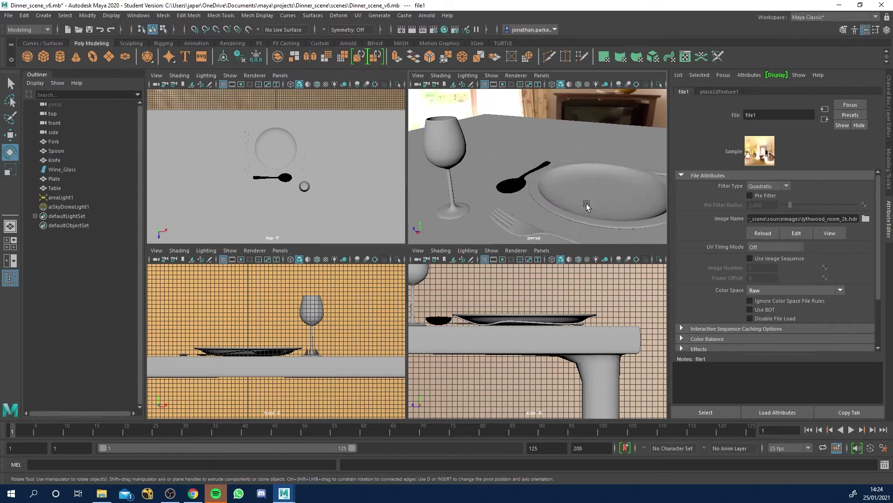
{"action": "left_click_drag", "start_coordinate": [519, 170], "coordinate": [536, 188], "text": "alt"}
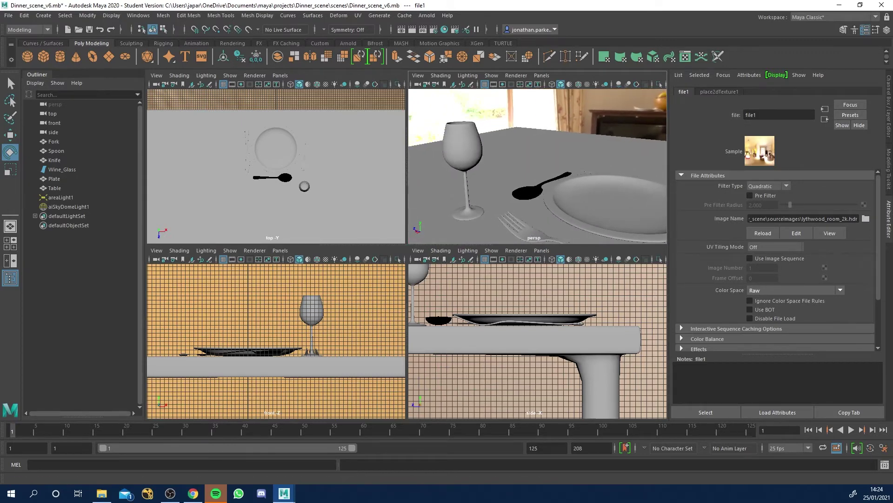
{"action": "left_click_drag", "start_coordinate": [523, 95], "coordinate": [186, 54]}
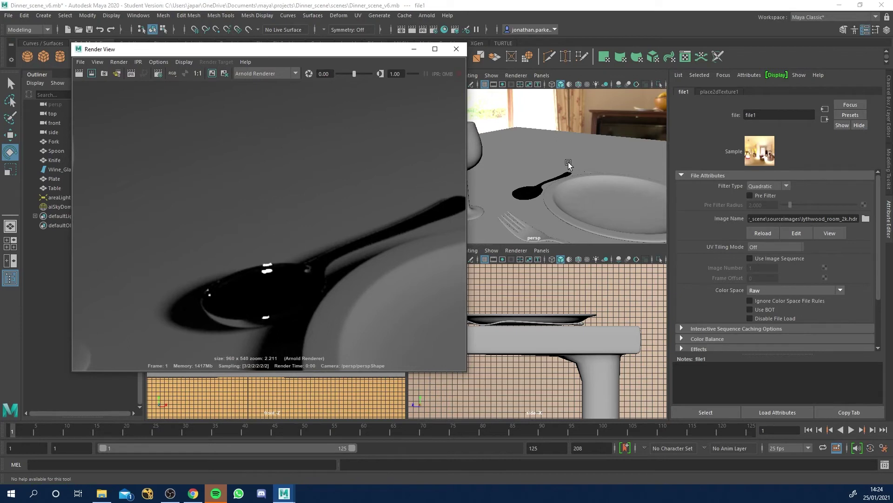
{"action": "left_click_drag", "start_coordinate": [561, 171], "coordinate": [549, 186], "text": "alt"}
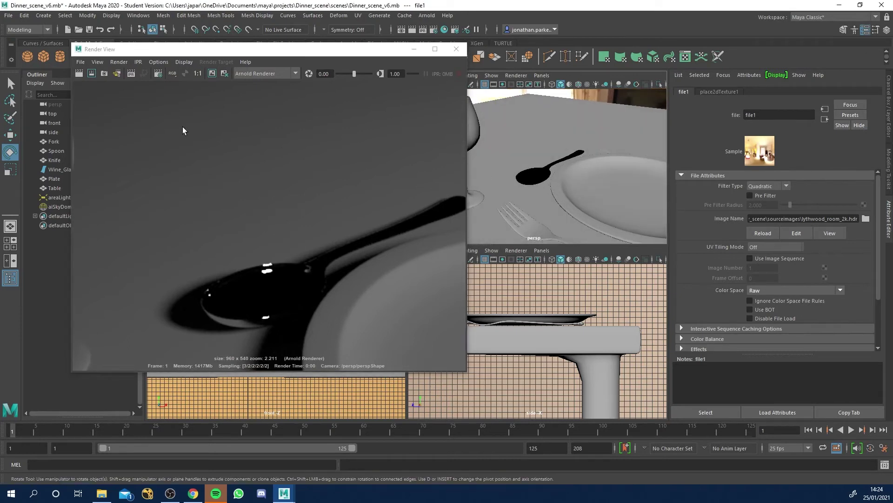
{"action": "left_click", "coordinate": [78, 74]}
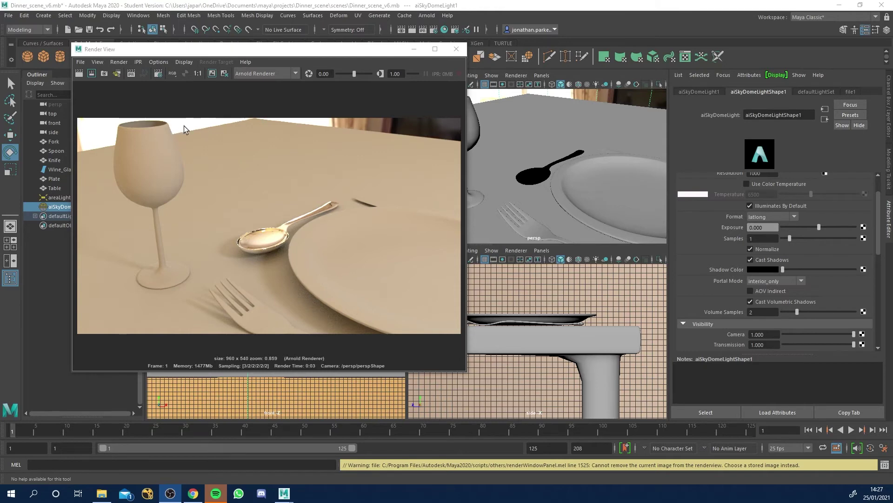
Set the skydome light's Camera visibility to 0 and keep the re-rendered image in the Render View.
{"action": "scroll", "coordinate": [744, 225], "scroll_direction": "up", "scroll_amount": 2}
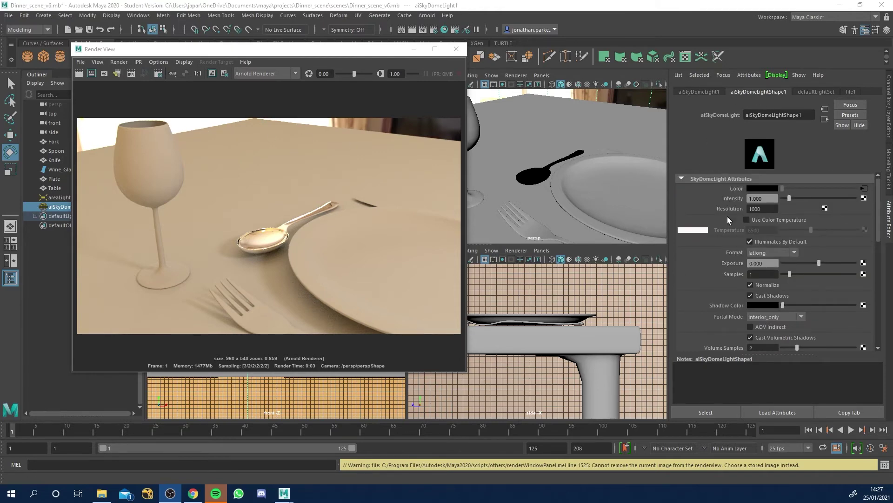
{"action": "scroll", "coordinate": [721, 220], "scroll_direction": "down", "scroll_amount": 6}
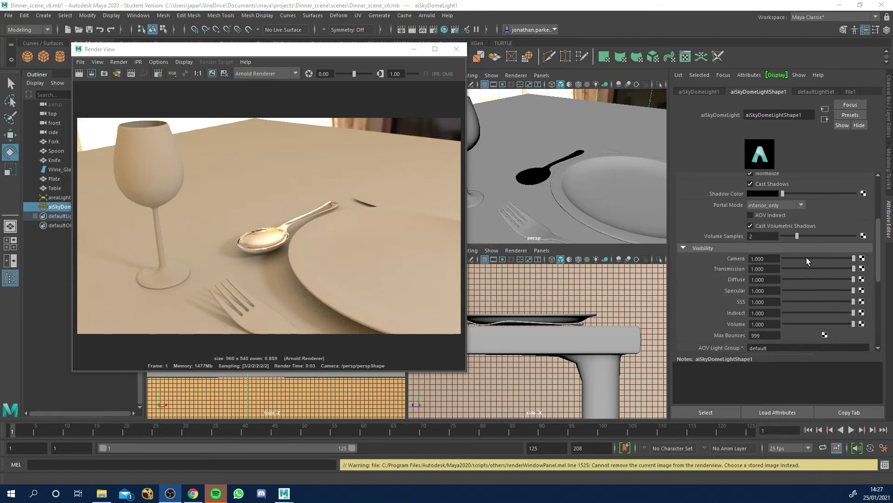
{"action": "left_click_drag", "start_coordinate": [805, 258], "coordinate": [788, 259]}
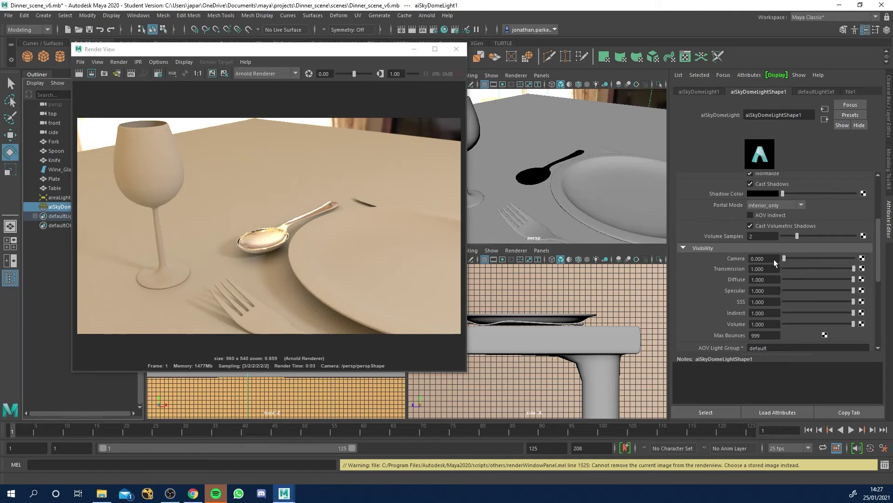
{"action": "left_click", "coordinate": [79, 74]}
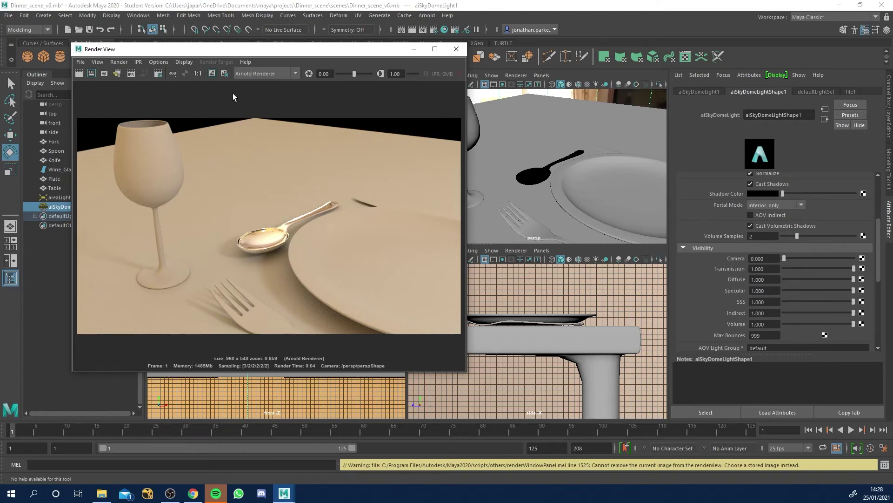
{"action": "left_click", "coordinate": [211, 73]}
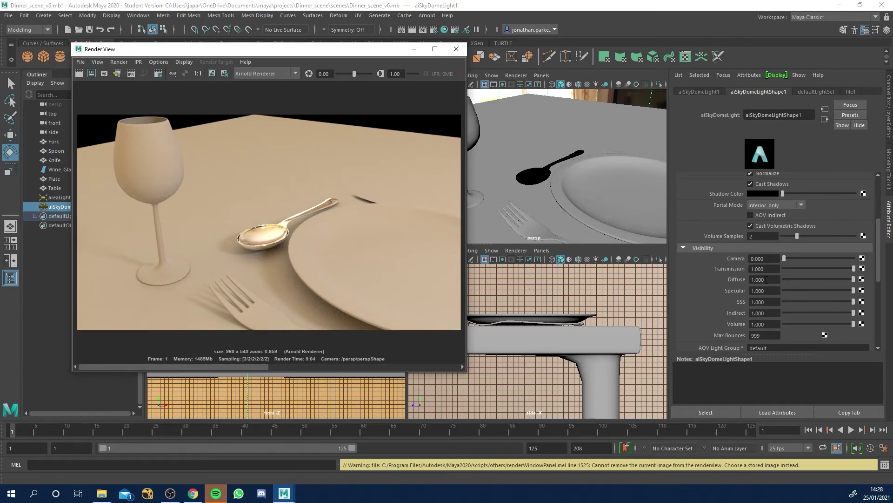
Set the skydome light's Diffuse visibility to 0.5 and re-render the perspective view.
{"action": "left_click", "coordinate": [767, 279]}
{"action": "key", "text": "BackSpace"}
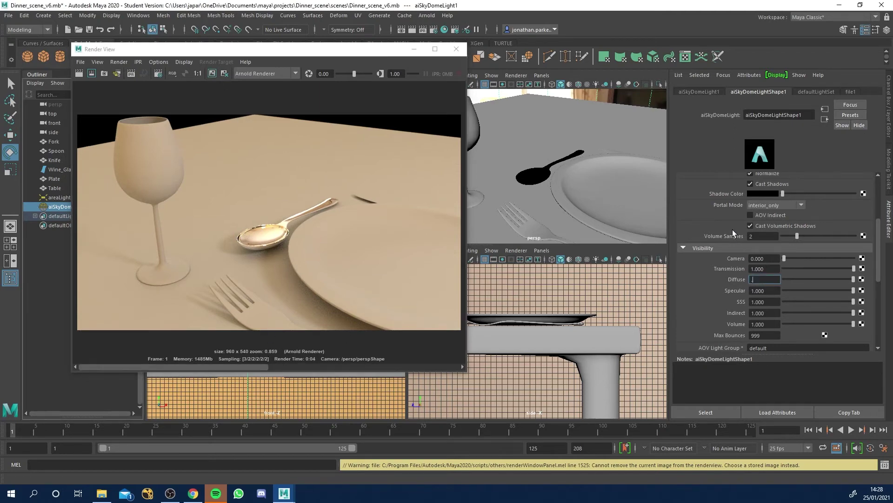
{"action": "type", "text": ".5"}
{"action": "key", "text": "Return"}
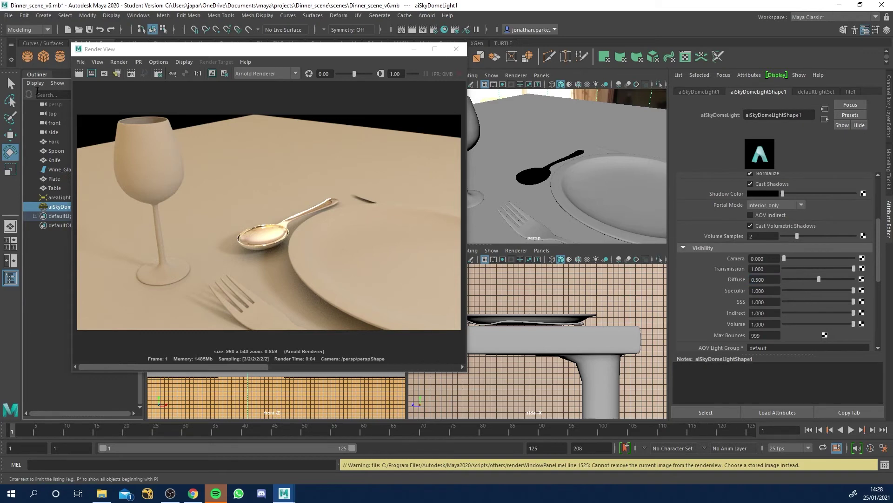
{"action": "left_click", "coordinate": [80, 73]}
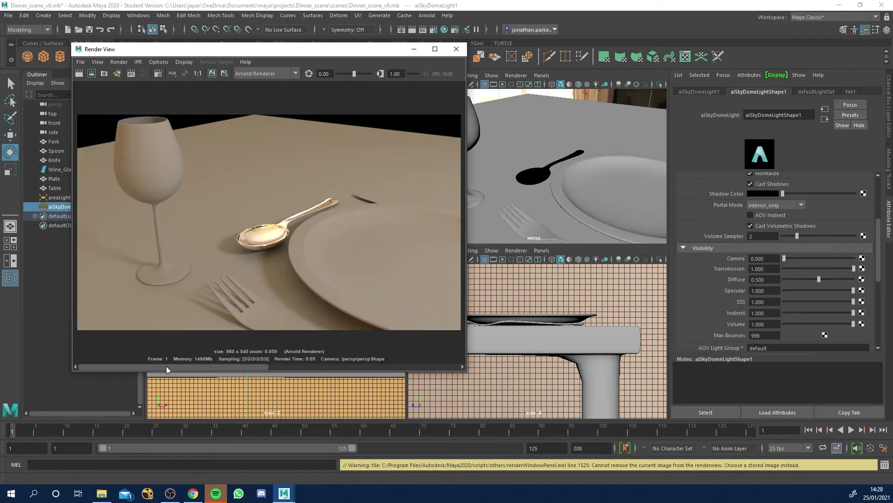
Compare the stored renders and set the skydome light's Diffuse visibility to 0.4 and its Specular visibility to 0.7.
{"action": "left_click_drag", "start_coordinate": [172, 366], "coordinate": [338, 368]}
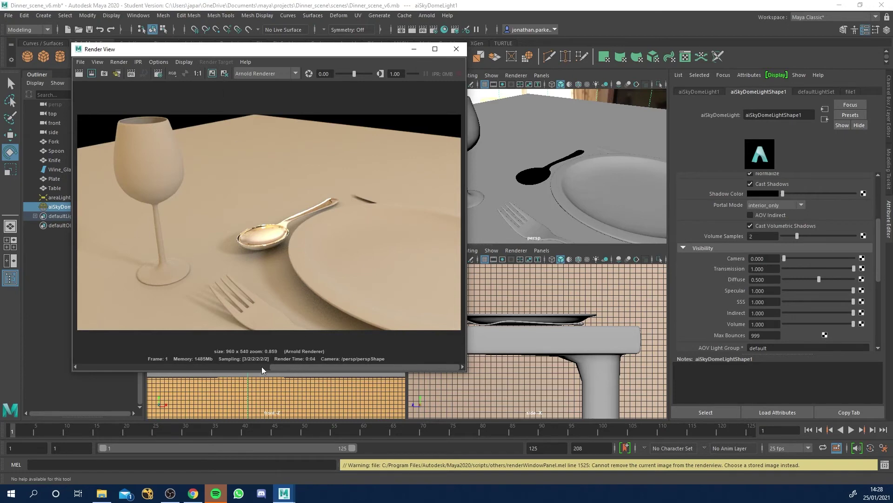
{"action": "left_click_drag", "start_coordinate": [261, 366], "coordinate": [173, 364]}
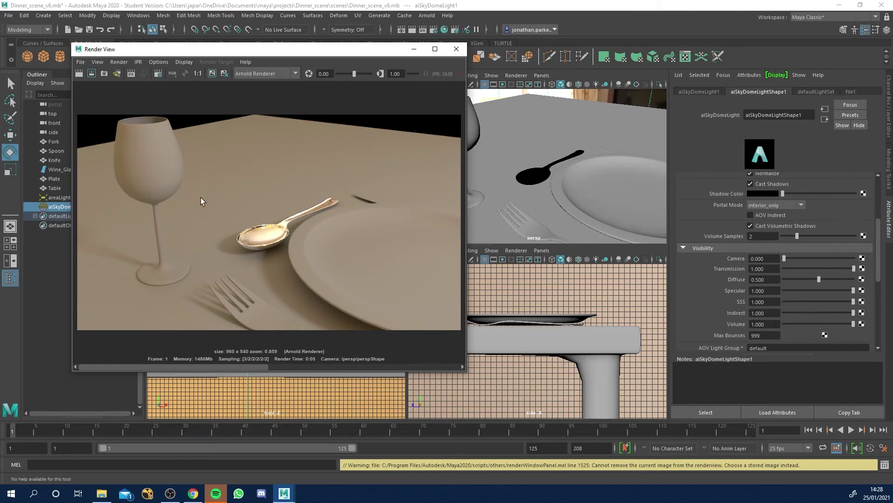
{"action": "left_click", "coordinate": [763, 279]}
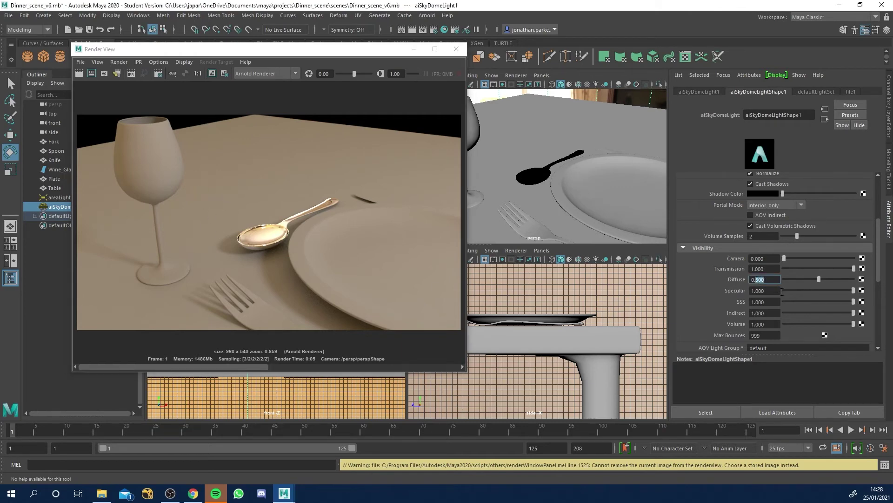
{"action": "type", "text": "4"}
{"action": "key", "text": "Tab"}
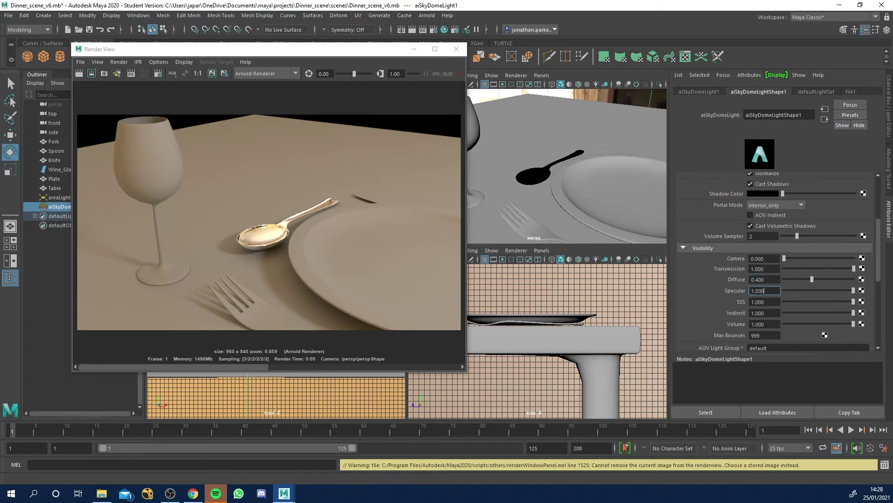
{"action": "key", "text": "BackSpace"}
{"action": "type", "text": ".7"}
{"action": "key", "text": "Return"}
Keep the current image in the Render View and re-render the perspective view to compare it with the stored image.
{"action": "left_click", "coordinate": [212, 74]}
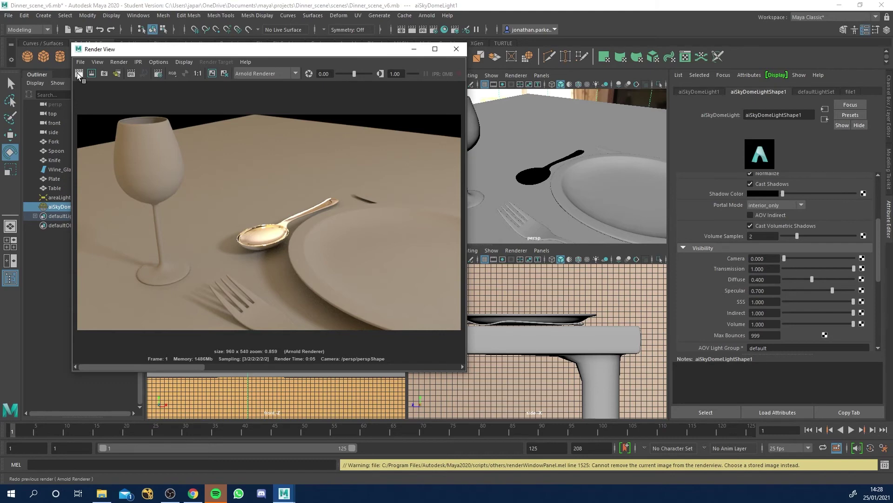
{"action": "left_click", "coordinate": [78, 73]}
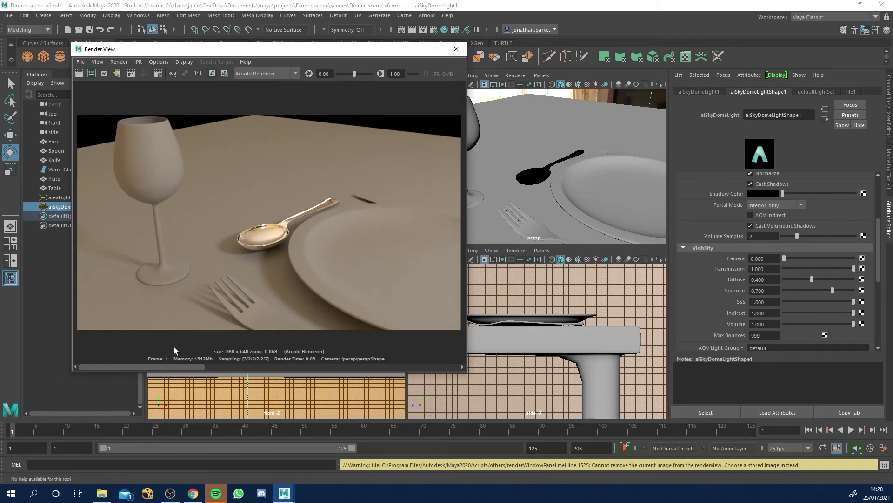
{"action": "left_click_drag", "start_coordinate": [208, 367], "coordinate": [163, 364]}
Start an IPR render and try the skydome light's Specular visibility at 0.2 before setting it to 0.4.
{"action": "left_click", "coordinate": [132, 74]}
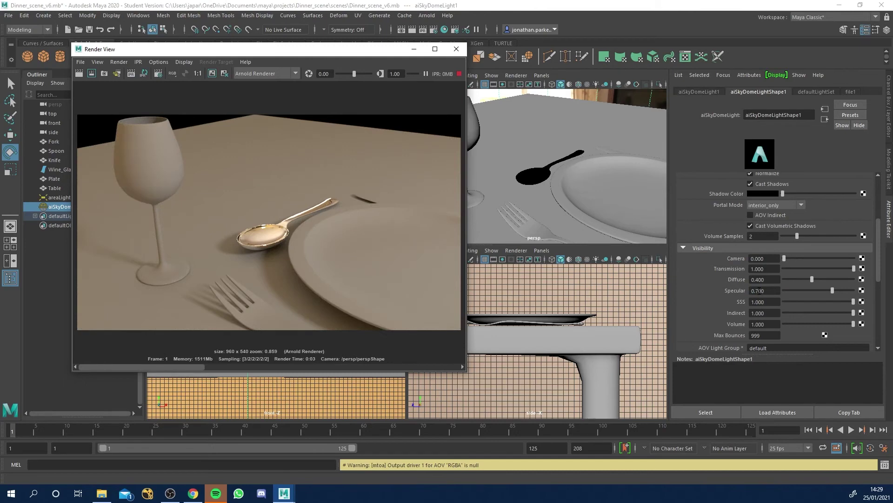
{"action": "left_click", "coordinate": [760, 291]}
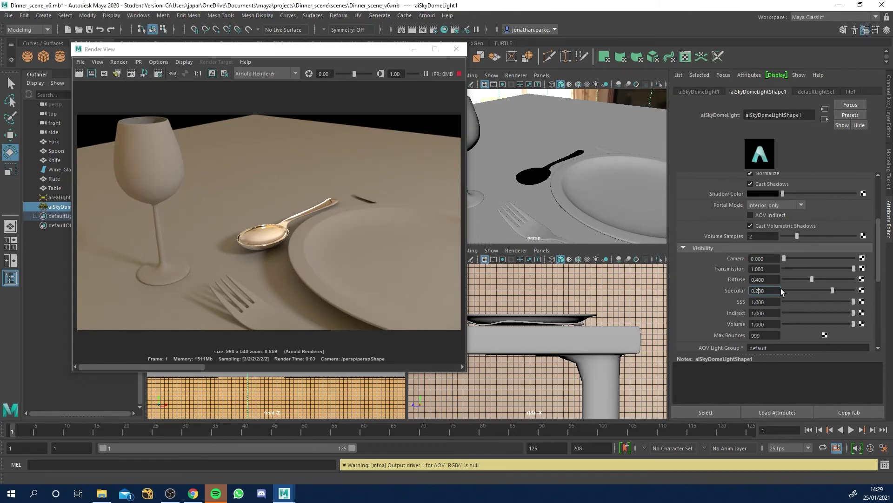
{"action": "type", "text": "2"}
{"action": "key", "text": "Return"}
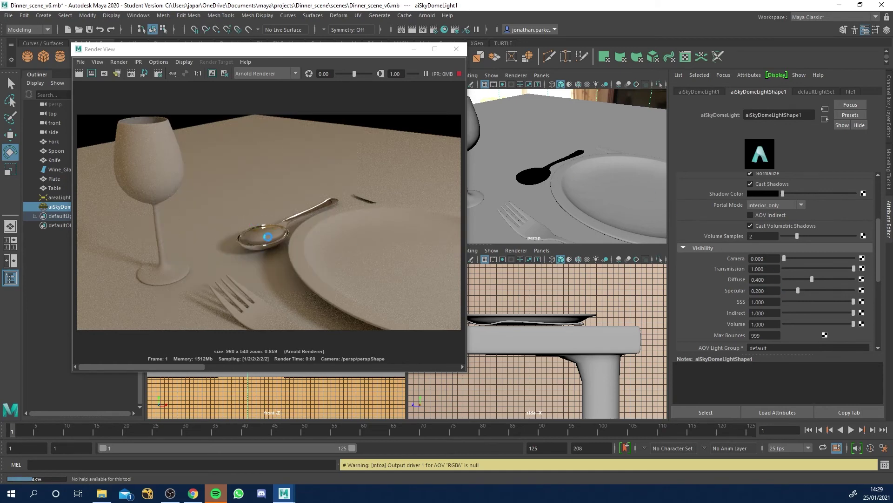
{"action": "left_click", "coordinate": [759, 290]}
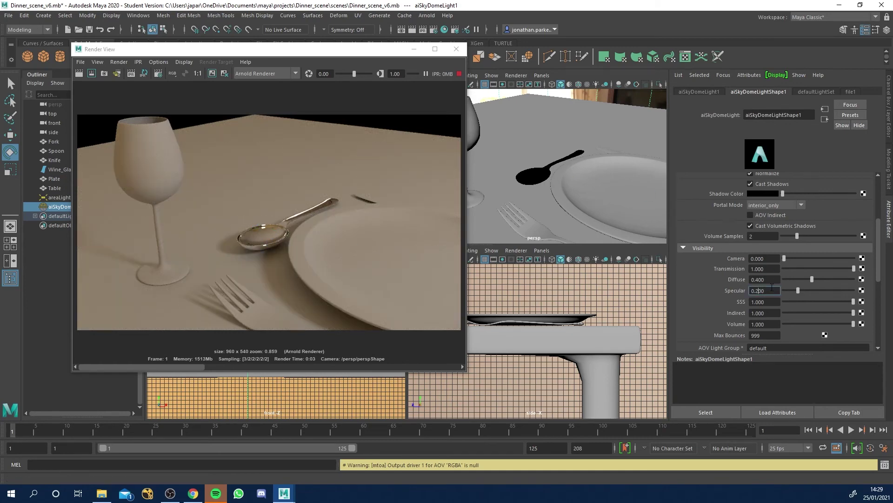
{"action": "type", "text": "0.4"}
{"action": "key", "text": "Return"}
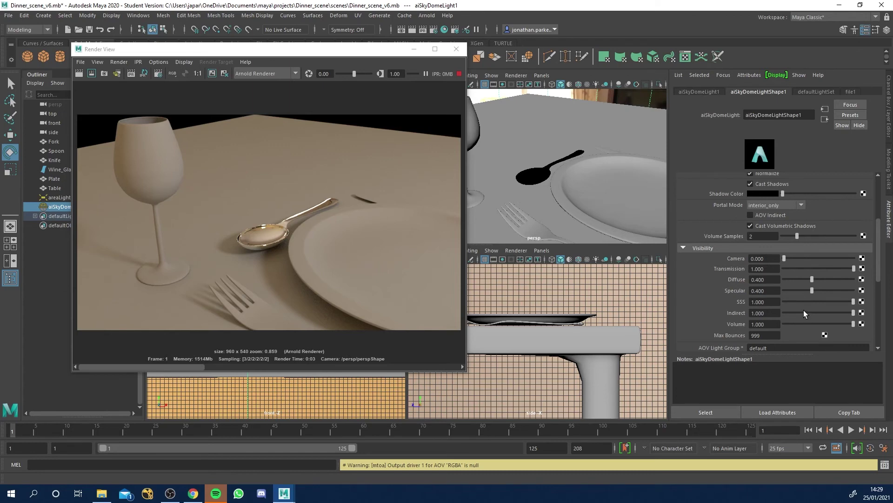
{"action": "left_click_drag", "start_coordinate": [809, 300], "coordinate": [782, 301]}
{"action": "left_click", "coordinate": [794, 269]}
{"action": "left_click_drag", "start_coordinate": [821, 269], "coordinate": [856, 269]}
Rename the spoon's material to chromeaiStandardSurface1.
{"action": "left_click", "coordinate": [534, 180]}
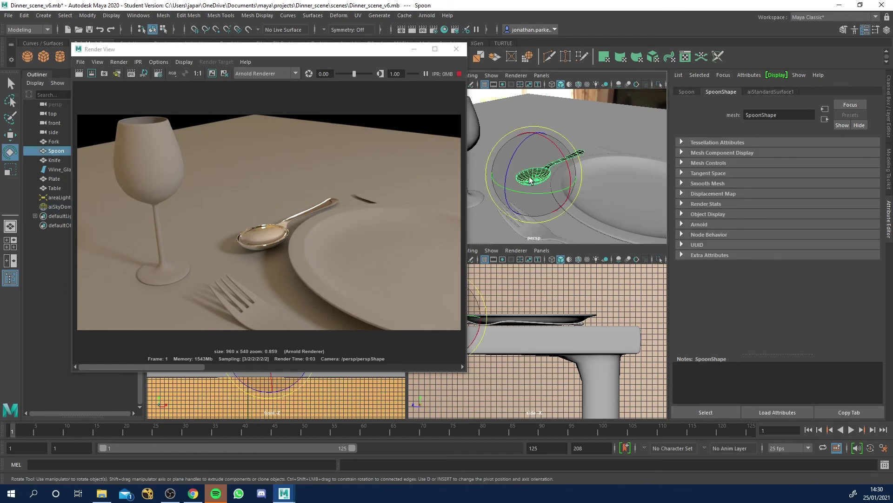
{"action": "right_click", "coordinate": [531, 181]}
{"action": "left_click", "coordinate": [524, 404]}
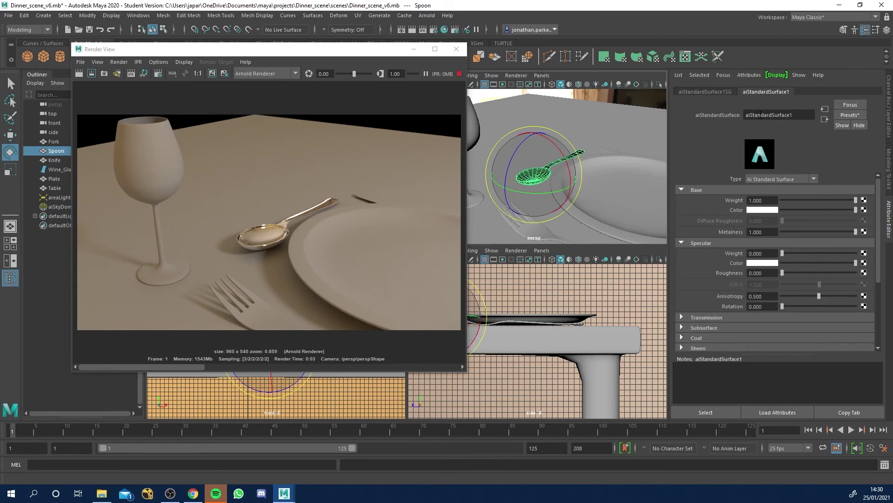
{"action": "left_click", "coordinate": [749, 117]}
{"action": "type", "text": "chrome"}
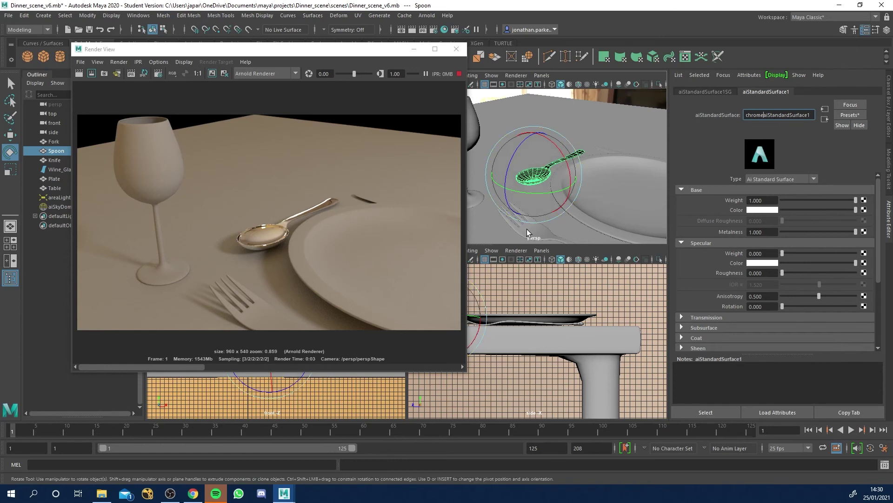
Assign the existing chromeaiStandardSurface1 material to the fork.
{"action": "left_click", "coordinate": [537, 236]}
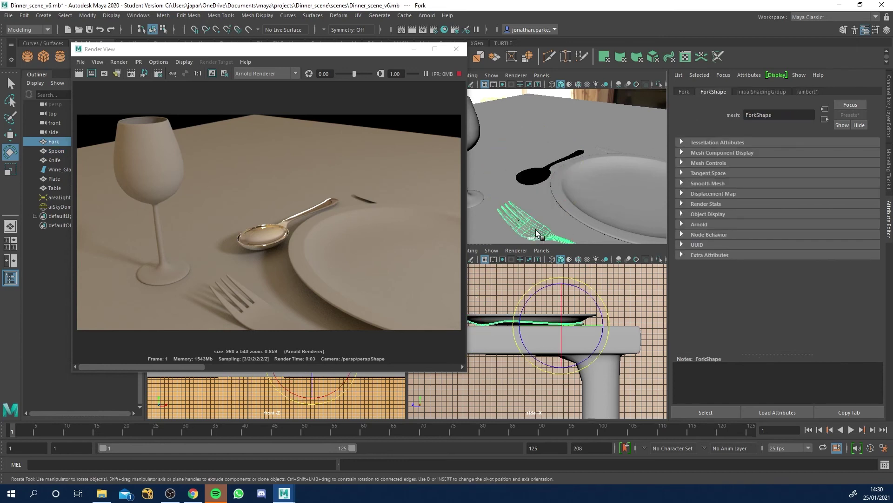
{"action": "right_click", "coordinate": [536, 237]}
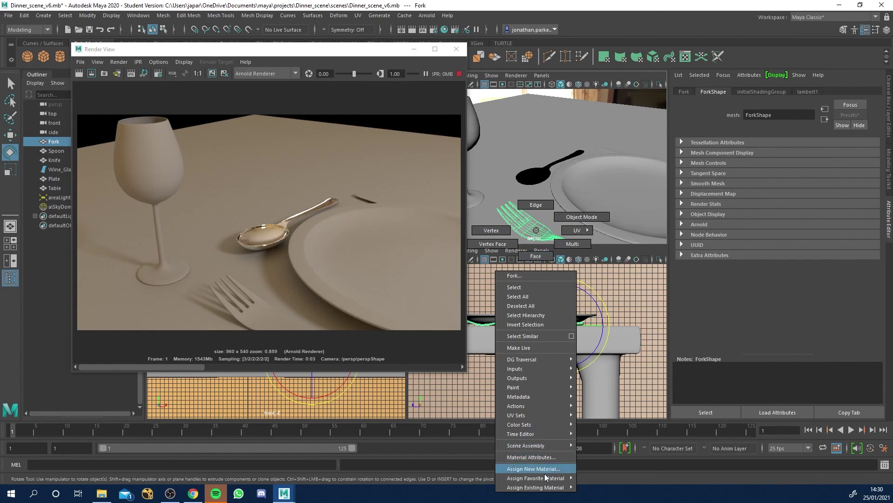
{"action": "mouse_move", "coordinate": [545, 489]}
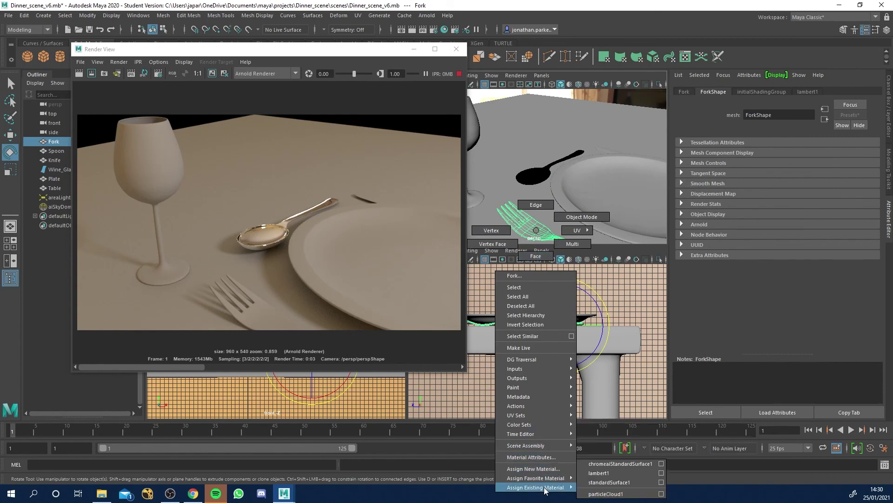
{"action": "left_click", "coordinate": [598, 464]}
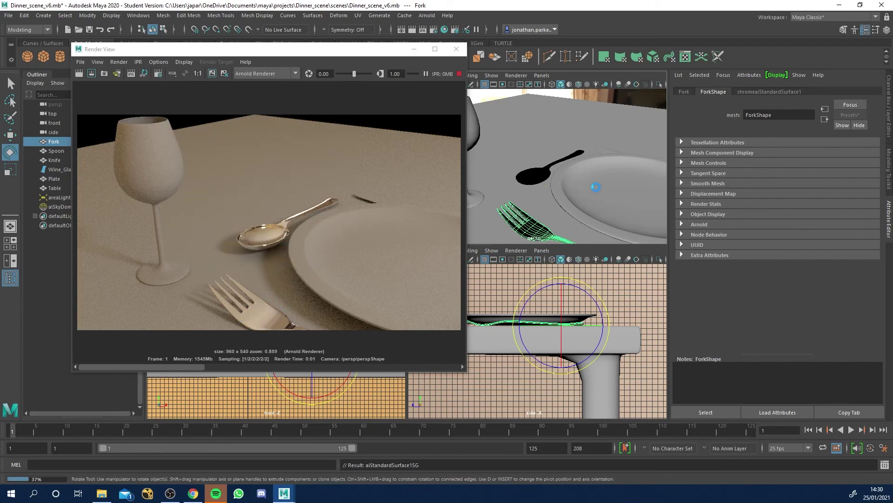
Reframe the perspective view to inspect the fork in the live render, and stop the IPR render.
{"action": "left_click_drag", "start_coordinate": [592, 185], "coordinate": [584, 199], "text": "alt"}
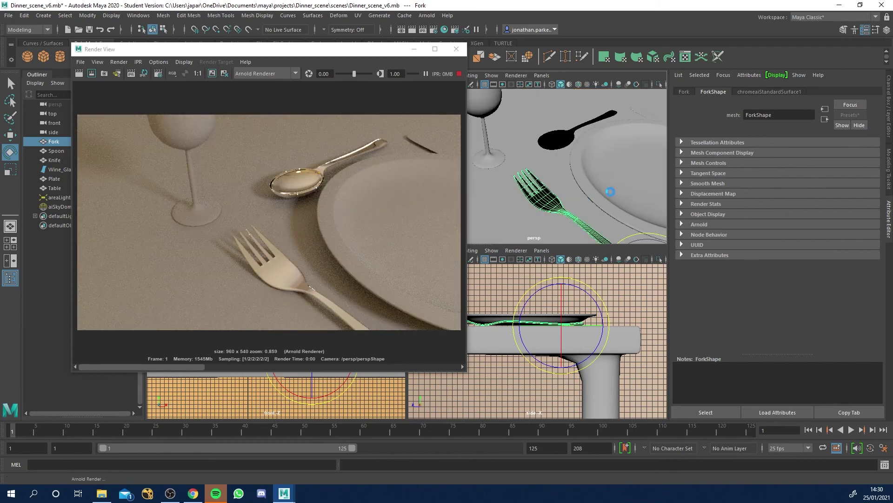
{"action": "right_click_drag", "start_coordinate": [610, 191], "coordinate": [577, 183], "text": "alt"}
{"action": "left_click_drag", "start_coordinate": [578, 183], "coordinate": [574, 146], "text": "alt"}
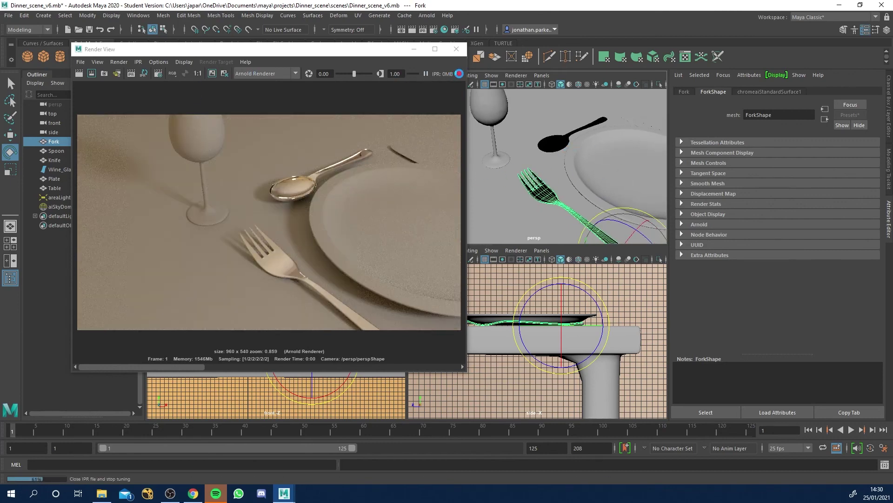
{"action": "left_click", "coordinate": [457, 74]}
Assign the existing chromeaiStandardSurface1 material to the knife beside the plate.
{"action": "mouse_move", "coordinate": [561, 164]}
{"action": "right_mouse_down", "text": "alt"}
{"action": "mouse_move", "coordinate": [594, 164]}
{"action": "mouse_move", "coordinate": [498, 164]}
{"action": "mouse_move", "coordinate": [546, 165]}
{"action": "right_mouse_up", "text": "alt"}
{"action": "left_click", "coordinate": [613, 127]}
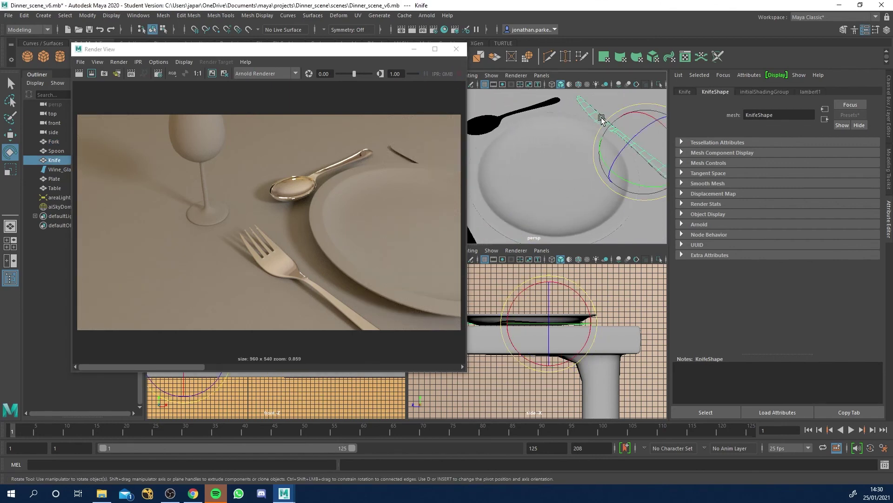
{"action": "right_click_drag", "start_coordinate": [599, 116], "coordinate": [657, 371]}
Frame the whole place setting on the table in the perspective view and render it.
{"action": "right_click_drag", "start_coordinate": [591, 178], "coordinate": [519, 147], "text": "alt"}
{"action": "left_click_drag", "start_coordinate": [520, 148], "coordinate": [549, 165], "text": "alt"}
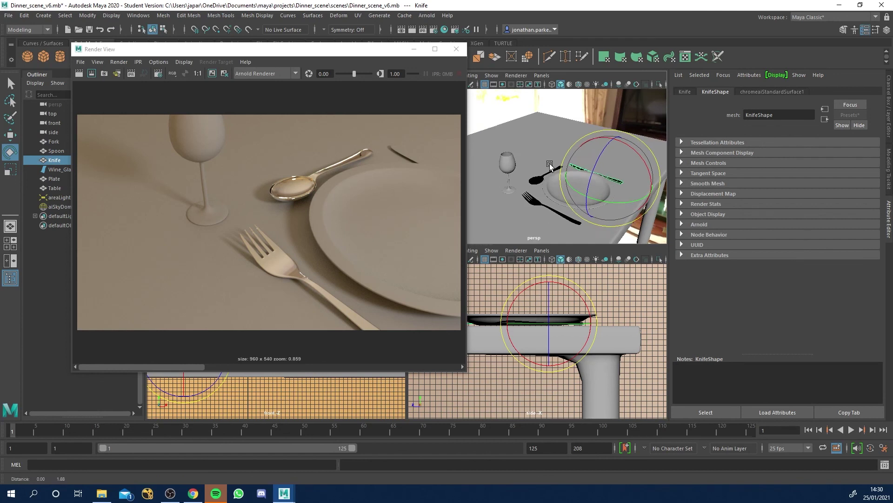
{"action": "left_click", "coordinate": [79, 73]}
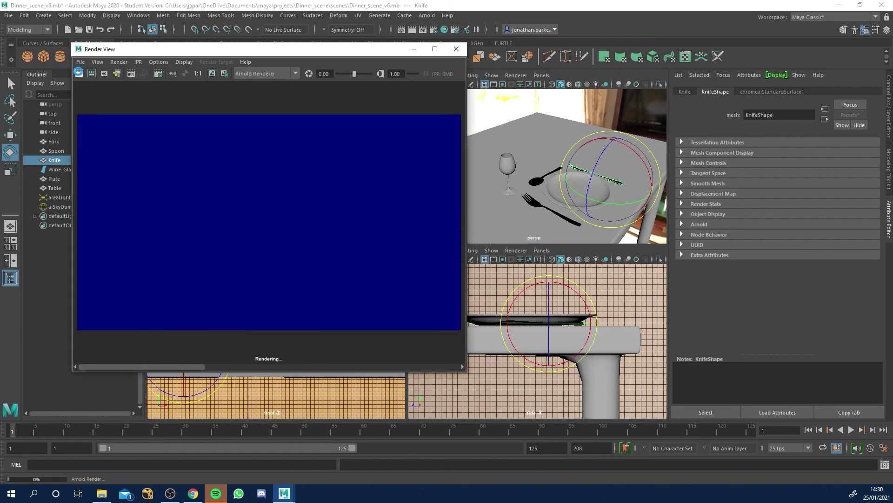